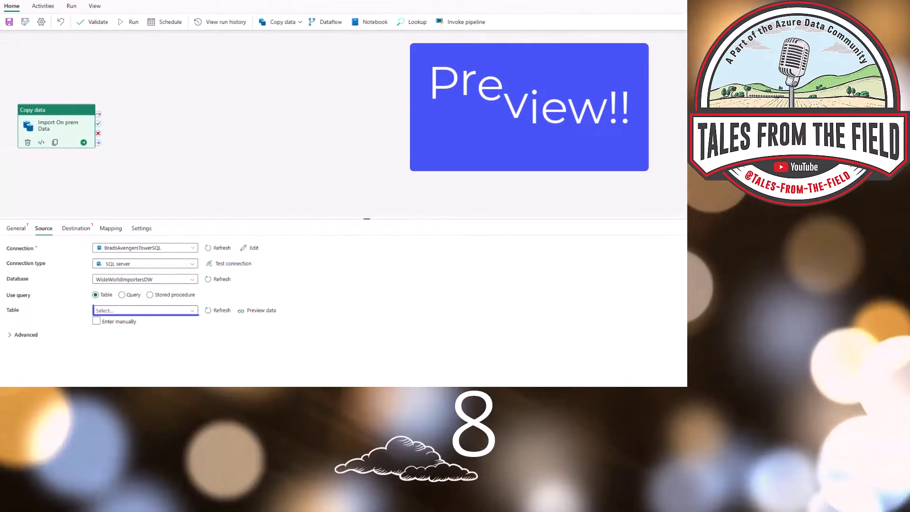
# Pick Fact.Sale from the Copy data activity's source table list
pyautogui.click(194, 312)
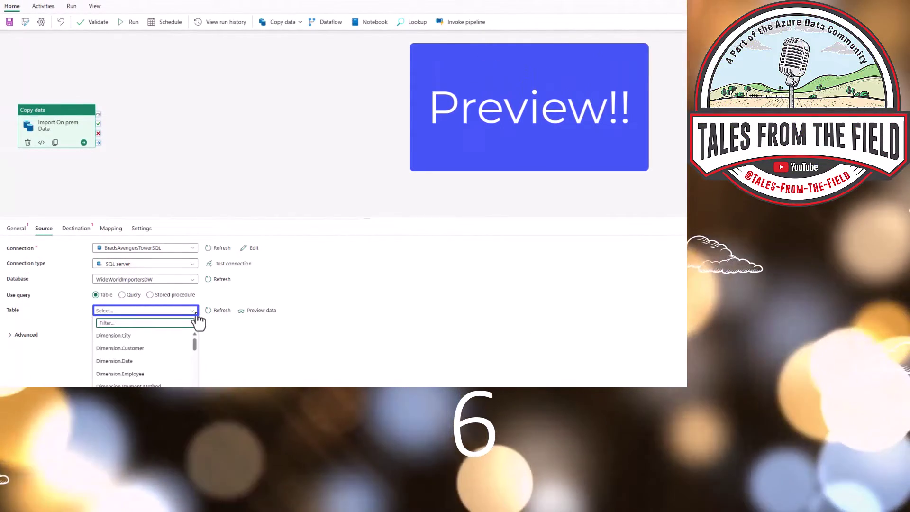
pyautogui.scroll(-3, 197, 349)
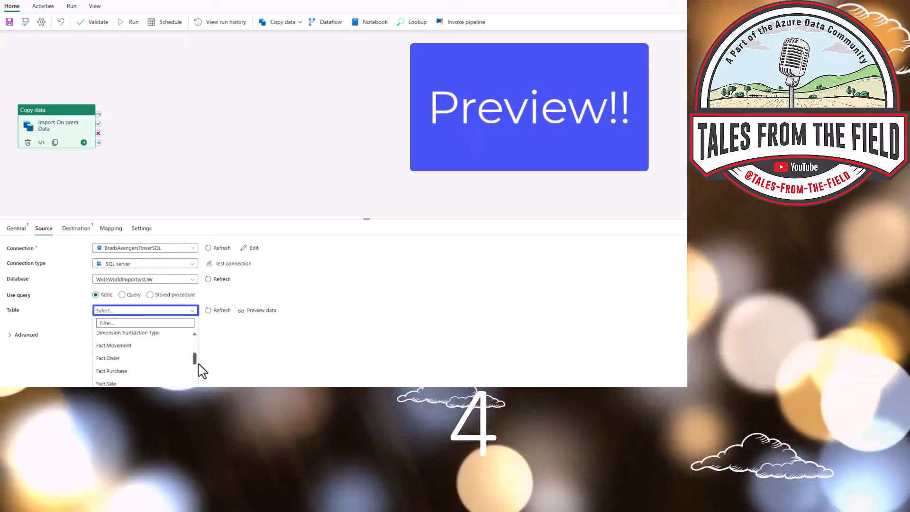
pyautogui.scroll(-1, 199, 368)
pyautogui.click(195, 374)
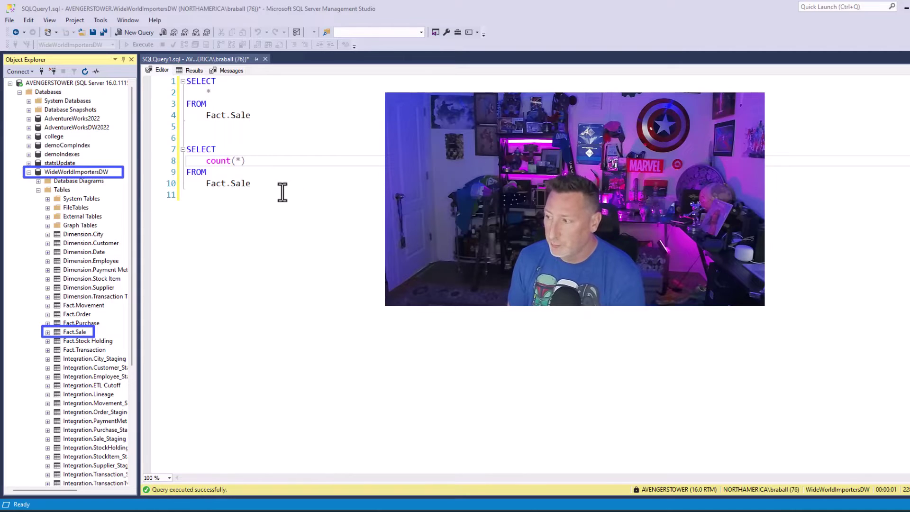
# Run the SELECT * and count(*) queries on Fact.Sale, returning 228265 rows
pyautogui.press('F5')
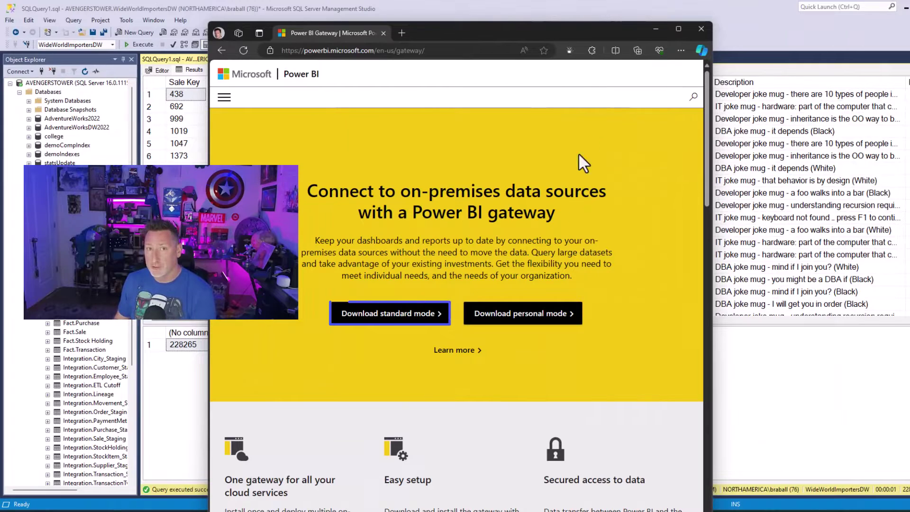
# Download the standard-mode on-premises data gateway installer from the Power BI gateway page
pyautogui.click(417, 318)
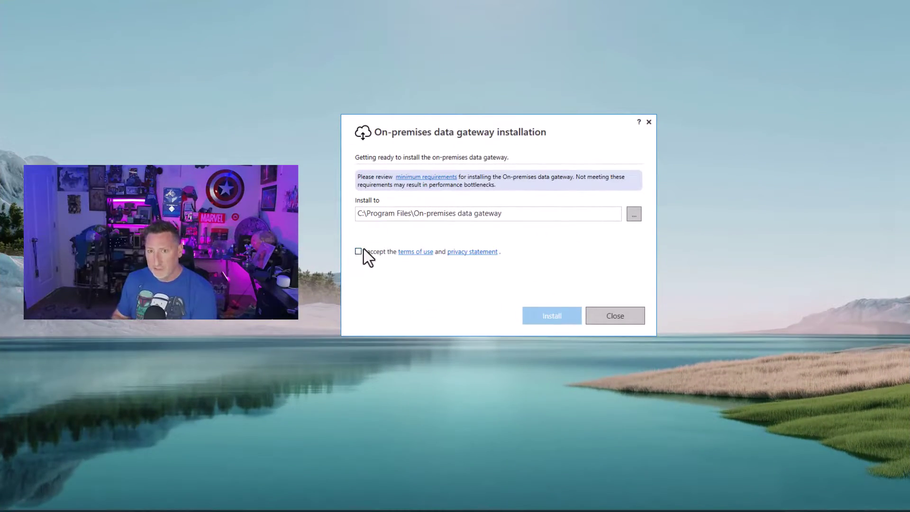
# Accept the terms, install the gateway, and sign in with the account e-mail
pyautogui.click(364, 249)
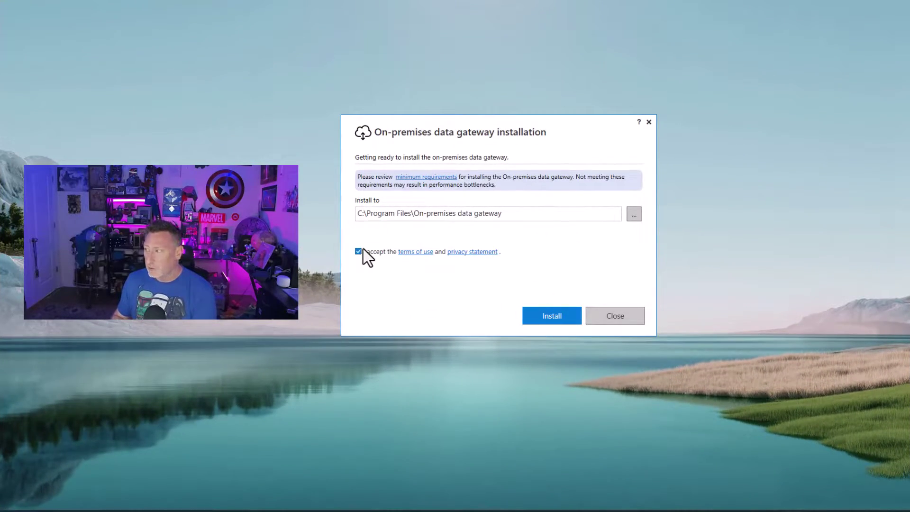
pyautogui.click(533, 309)
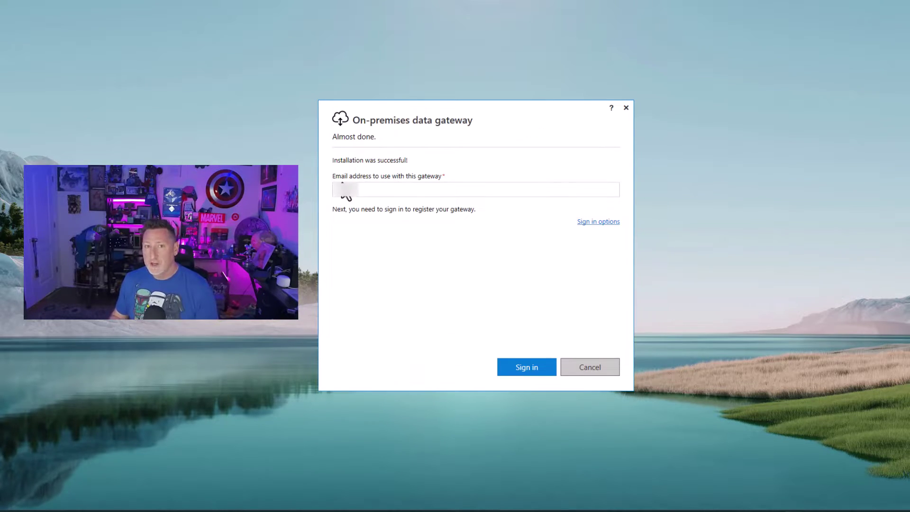
pyautogui.write('@microsoft.com')
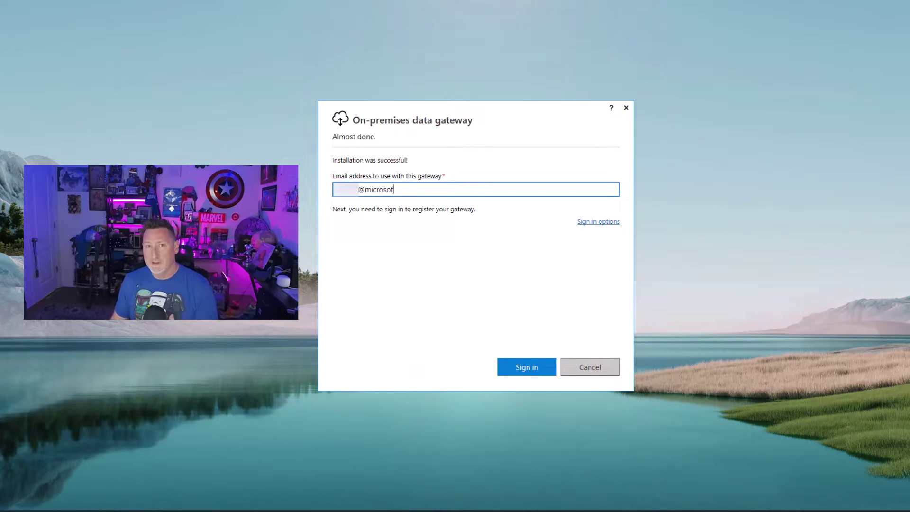
pyautogui.click(528, 374)
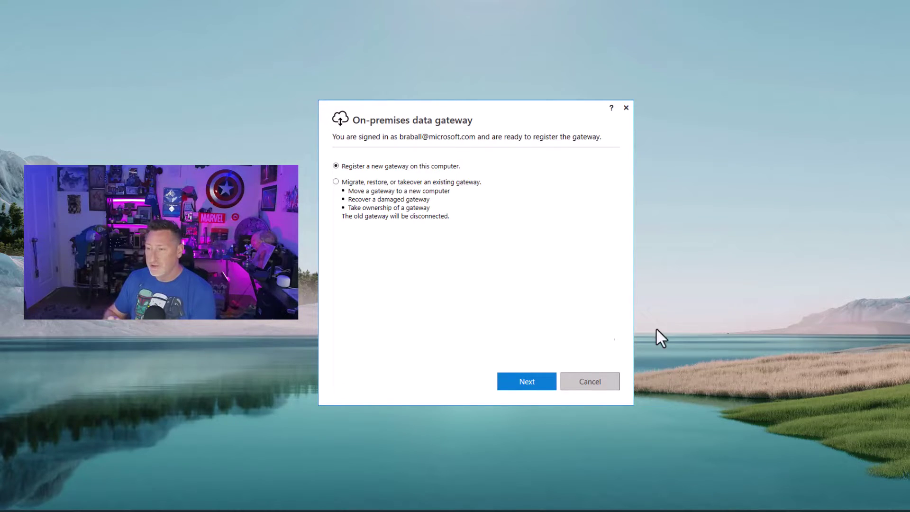
# Register a new gateway named BradsSQLServer, entering and confirming its recovery key, and configure it
pyautogui.click(508, 385)
pyautogui.write('B')
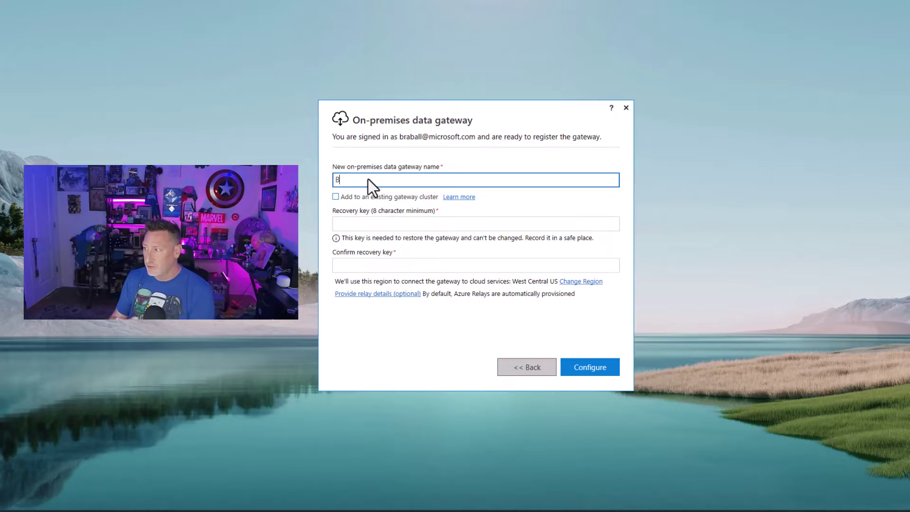
pyautogui.write('radsSQLServer')
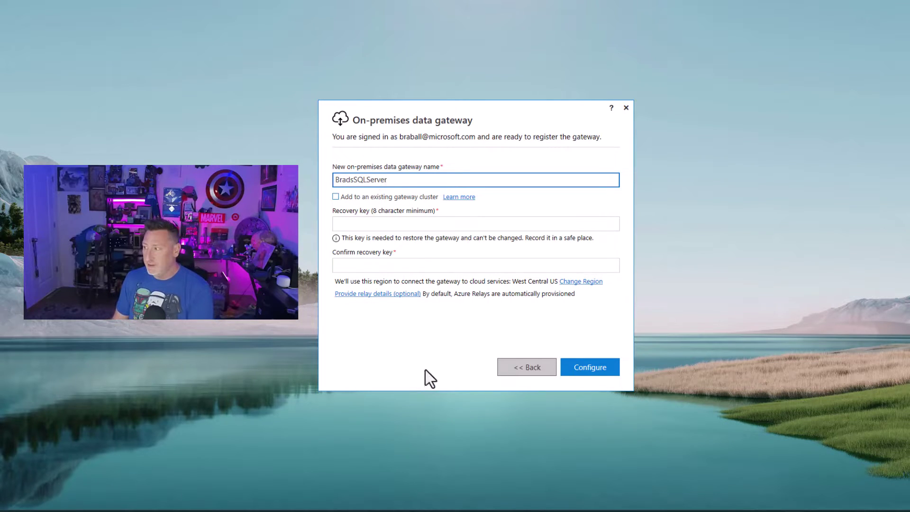
pyautogui.click(391, 225)
pyautogui.write('••••••••')
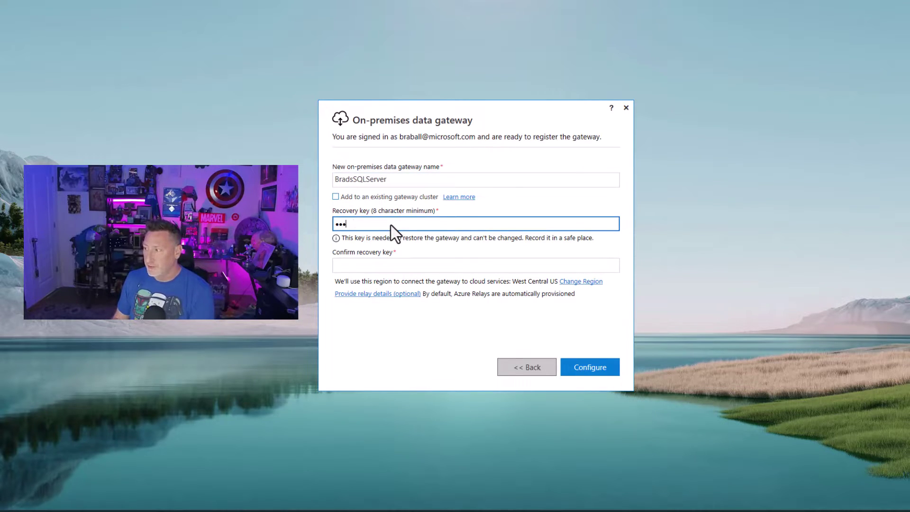
pyautogui.write('••••••••')
pyautogui.press('Tab')
pyautogui.write('••••••••••')
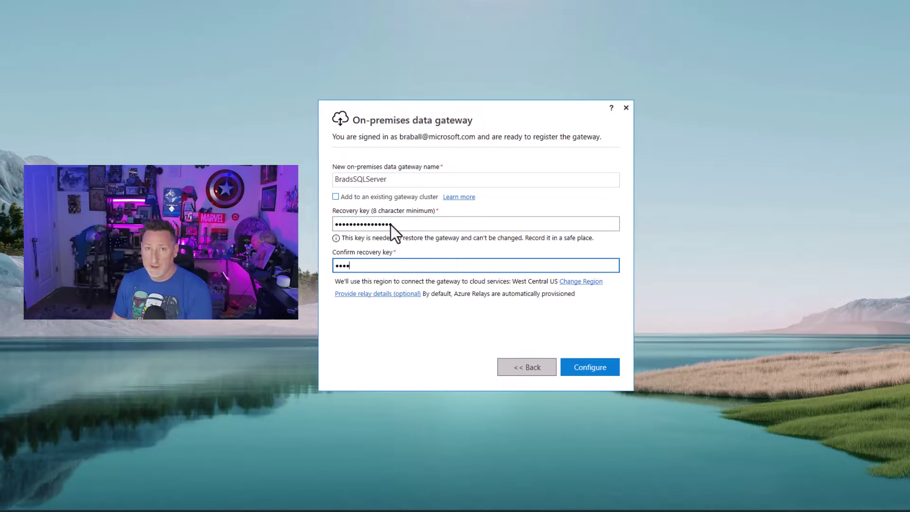
pyautogui.write('••••••')
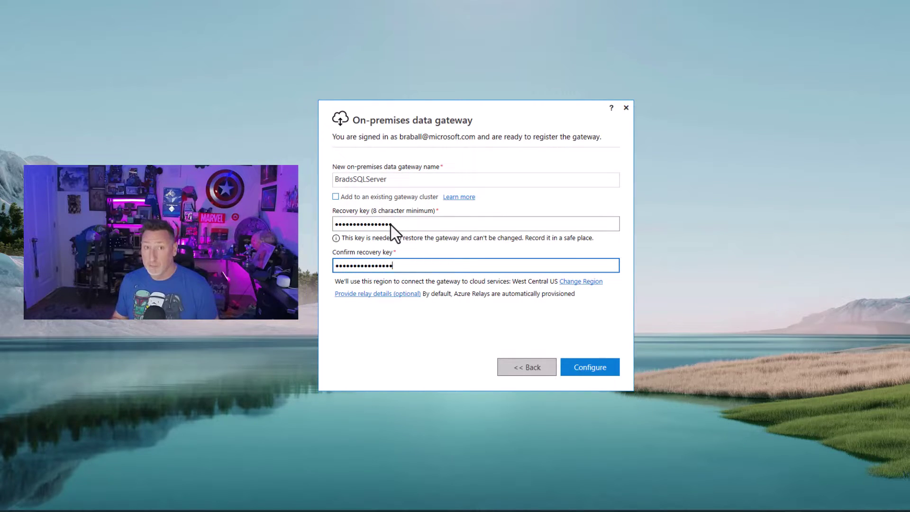
pyautogui.click(575, 366)
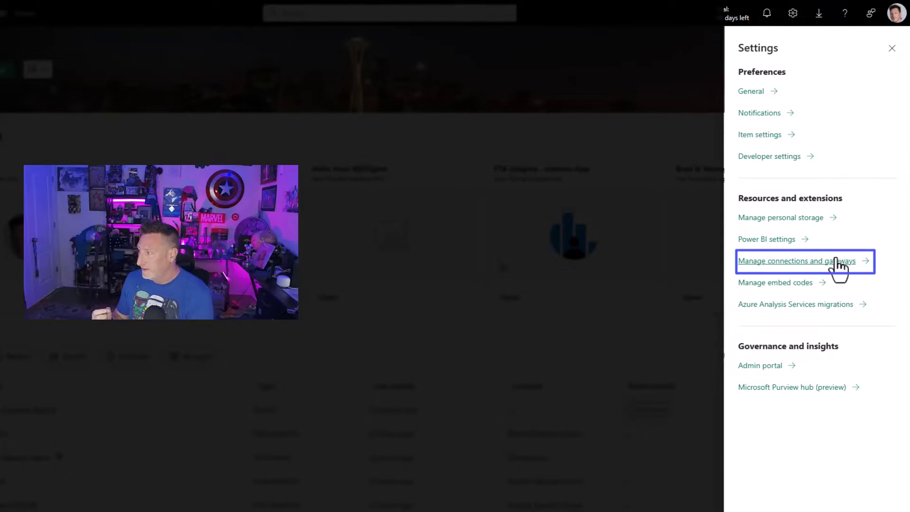
# Go to Manage connections and gateways to view the on-premises data gateways list
pyautogui.click(835, 261)
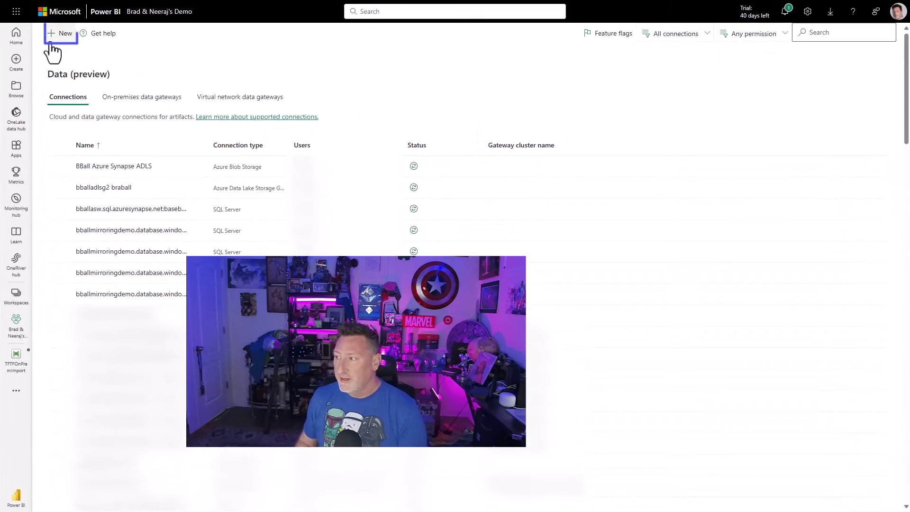
# Start a new connection on gateway cluster BradsSQLServer named BradsAvengersTowerSQL
pyautogui.click(50, 44)
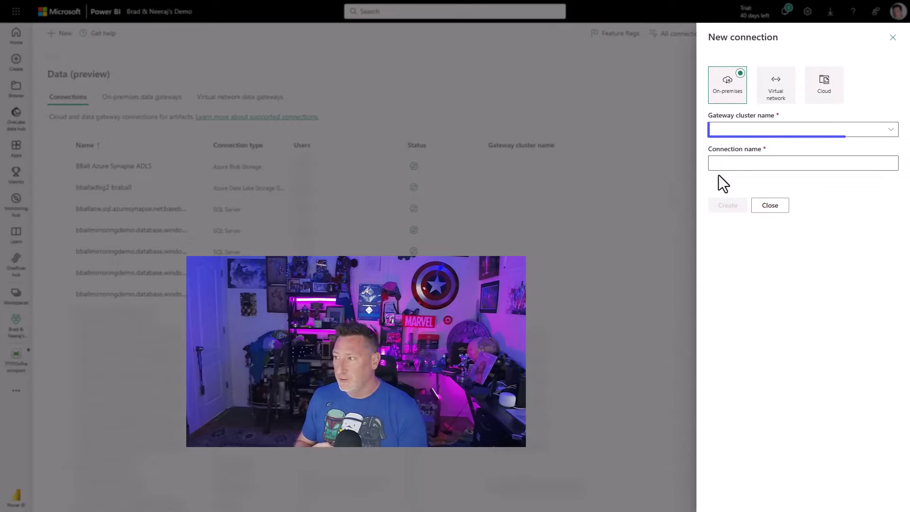
pyautogui.click(891, 130)
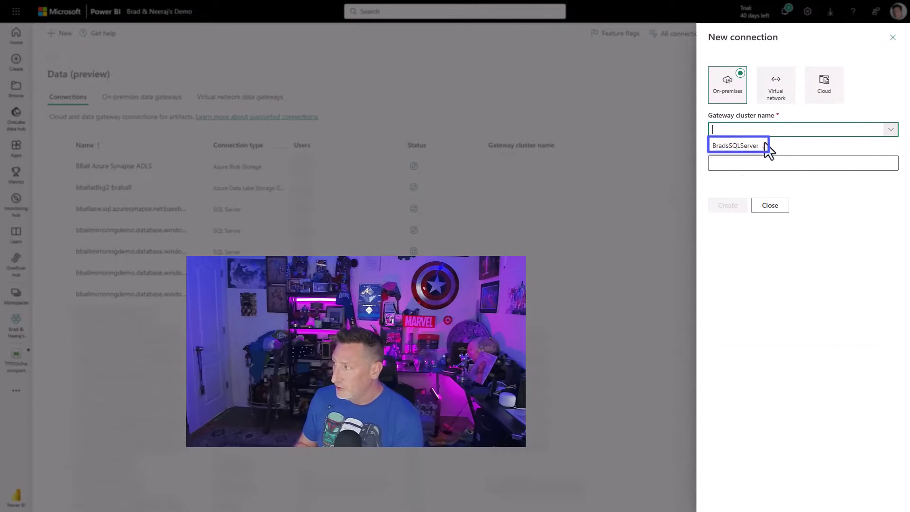
pyautogui.click(744, 147)
pyautogui.click(763, 163)
pyautogui.write('BradsAvengersT')
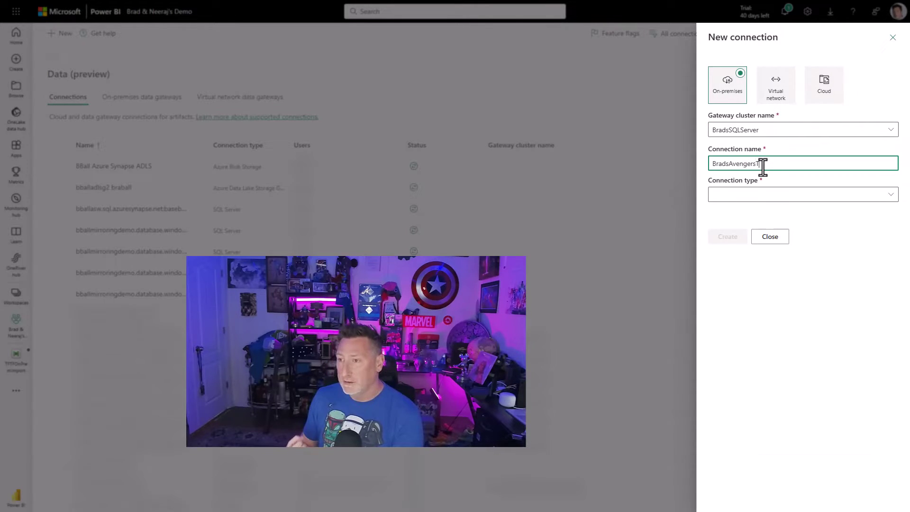
pyautogui.write('owerSQL')
pyautogui.press('Tab')
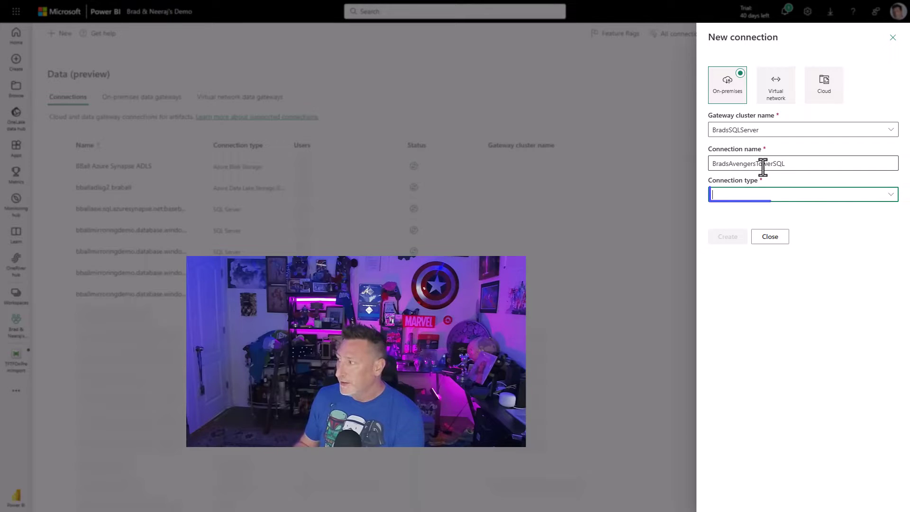
# Set connection type SQL Server, server AvengersTower, database WideWorldImportersDW
pyautogui.click(891, 199)
pyautogui.moveTo(702, 87); pyautogui.dragTo(700, 439)
pyautogui.click(601, 383)
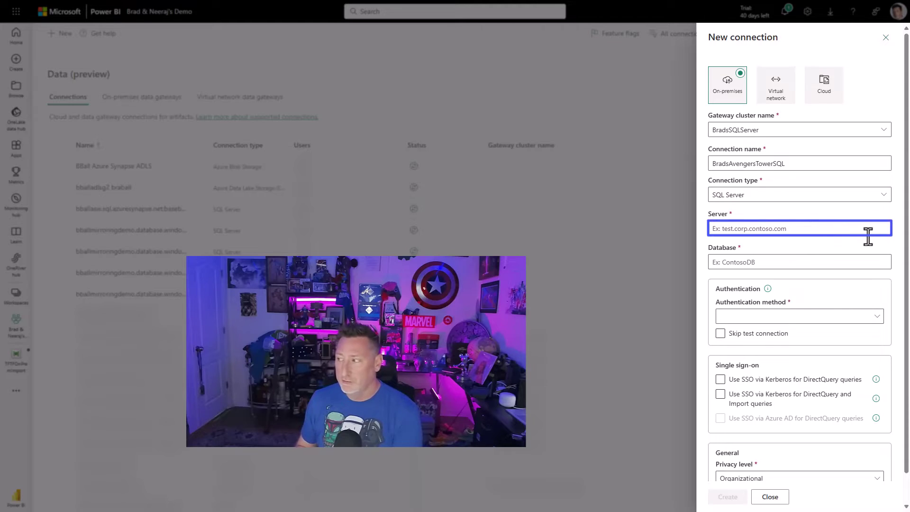
pyautogui.write('Ave')
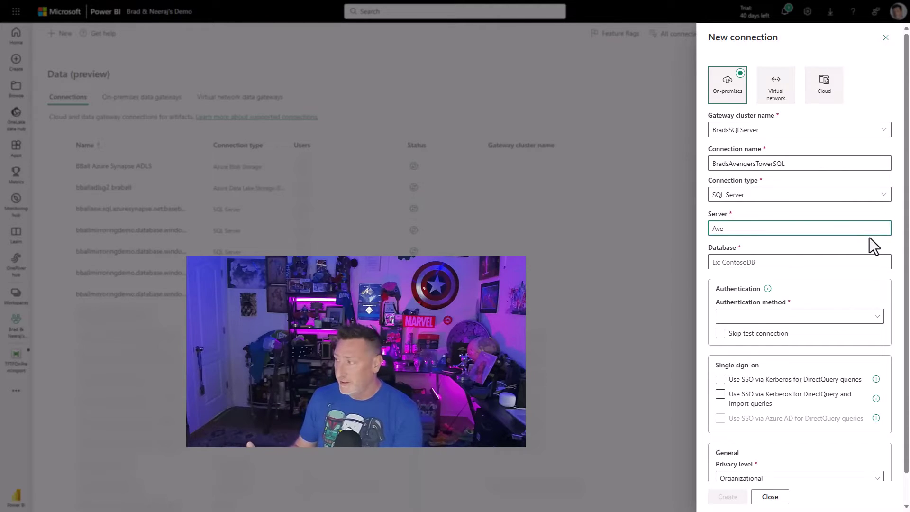
pyautogui.write('ngersTower')
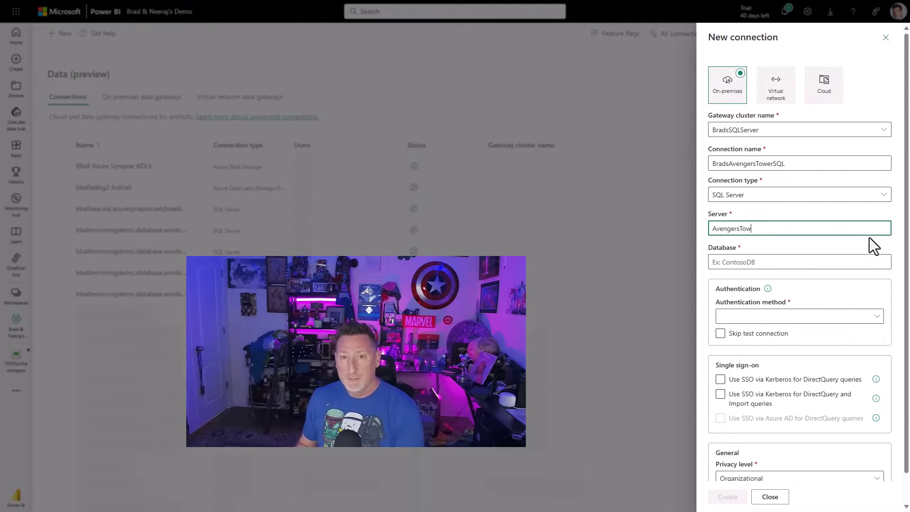
pyautogui.press('Tab')
pyautogui.write('WideWorldImportersDW')
pyautogui.press('Tab')
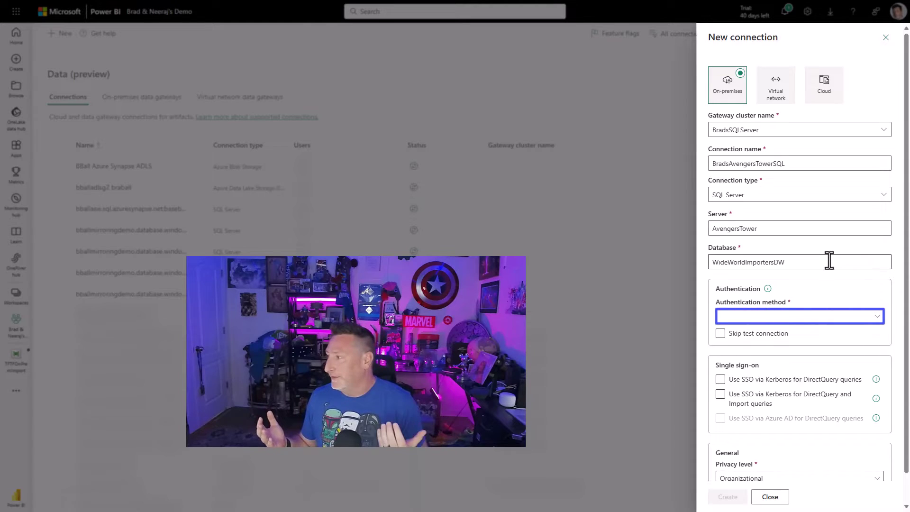
# Use Basic authentication with the account username and password, privacy level None, and create the connection
pyautogui.click(877, 319)
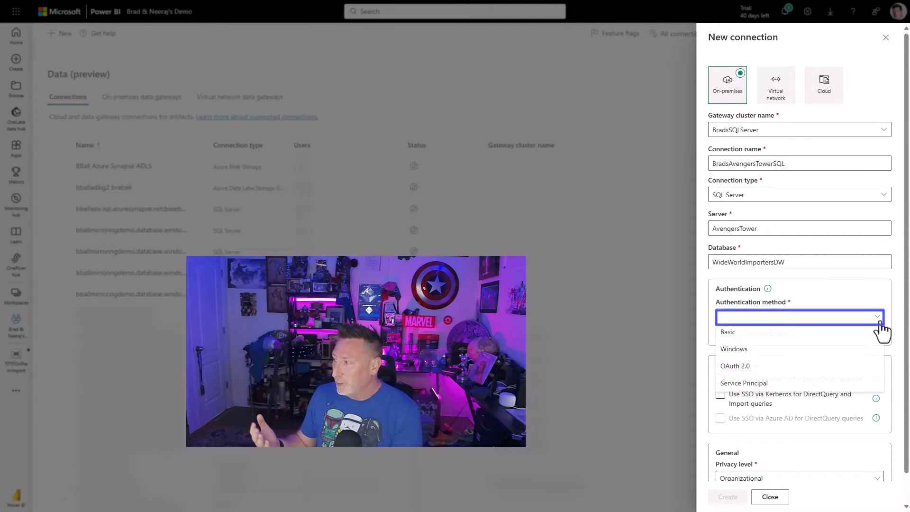
pyautogui.click(771, 337)
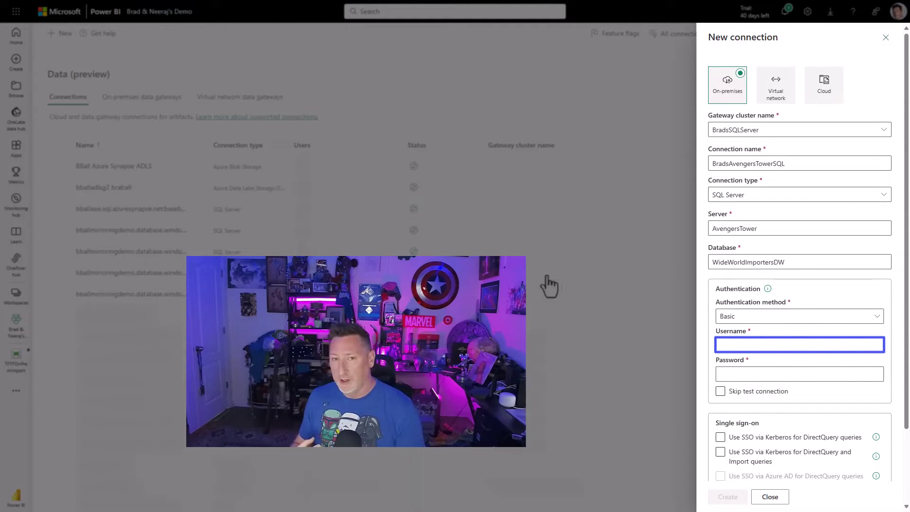
pyautogui.write('pbigateway')
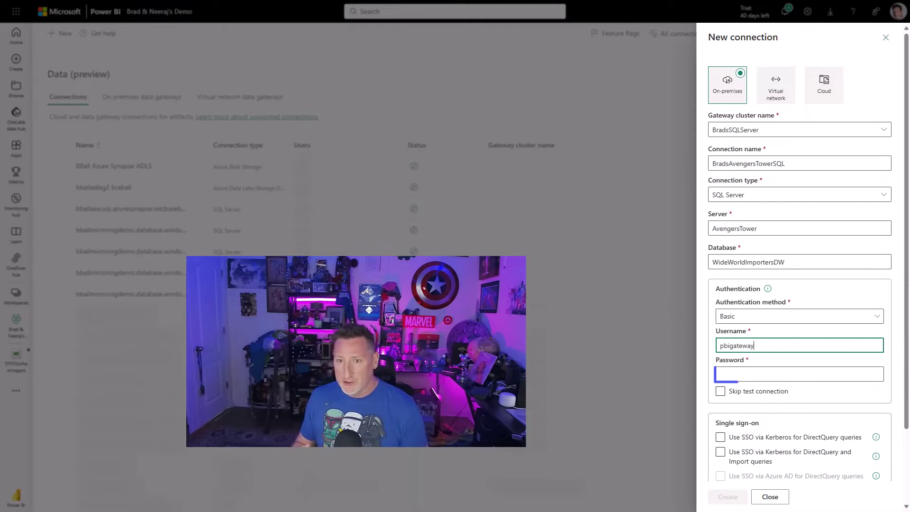
pyautogui.press('Tab')
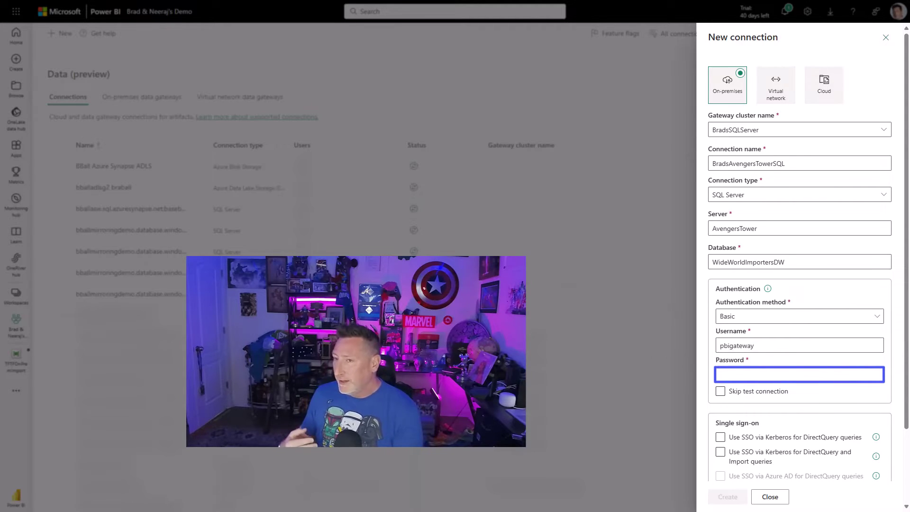
pyautogui.hotkey('ctrl', 'v')
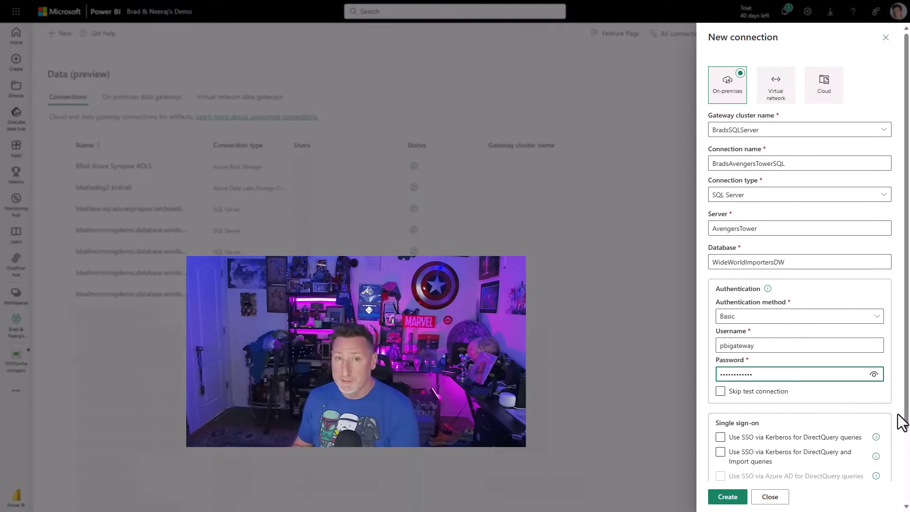
pyautogui.scroll(-2, 896, 411)
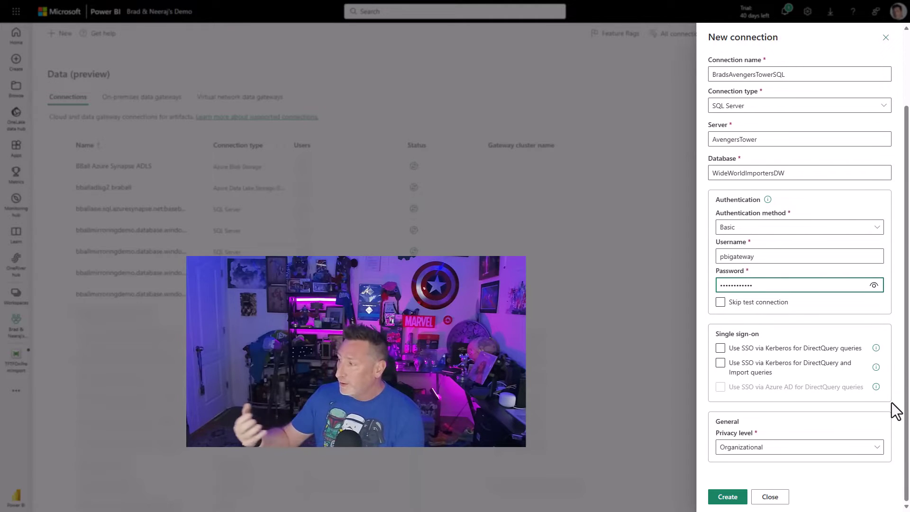
pyautogui.click(811, 447)
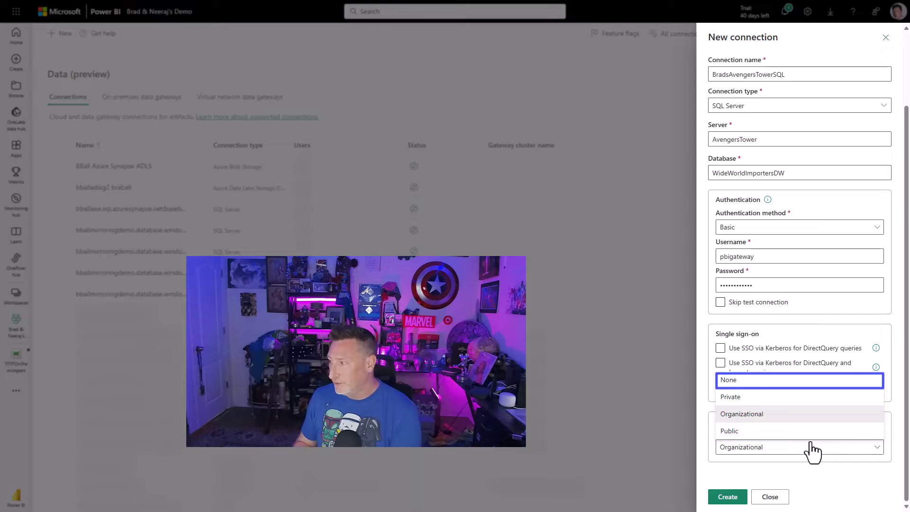
pyautogui.click(731, 387)
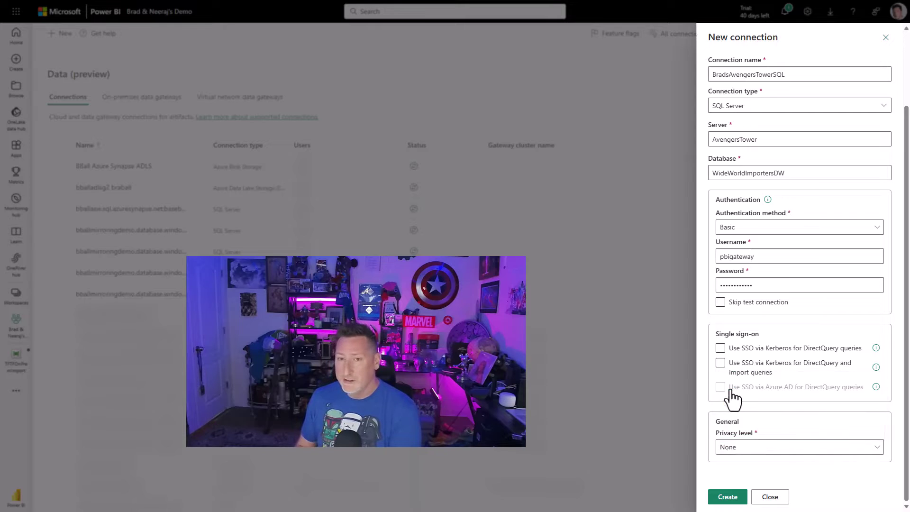
pyautogui.click(730, 498)
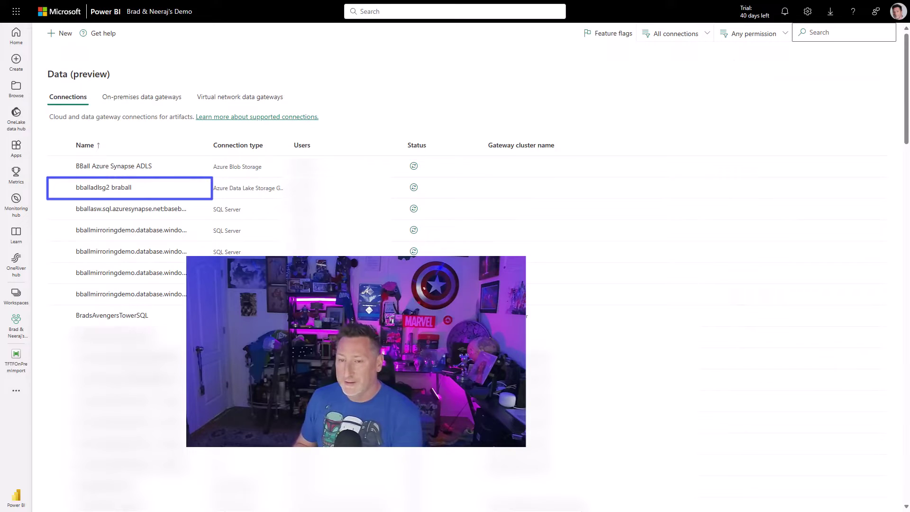
# Review the bballadlsg2 braball connection's authentication settings, then add a Copy data activity to the pipeline canvas
pyautogui.click(110, 187)
pyautogui.click(195, 187)
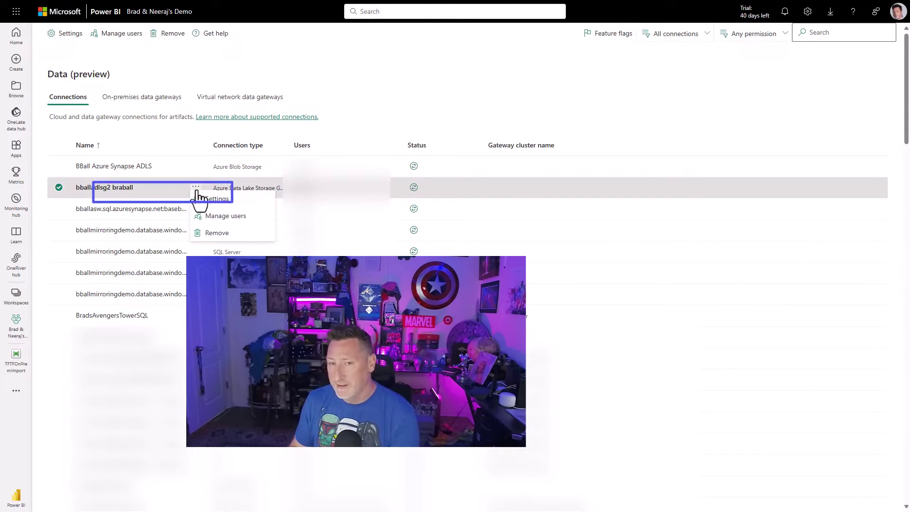
pyautogui.click(212, 199)
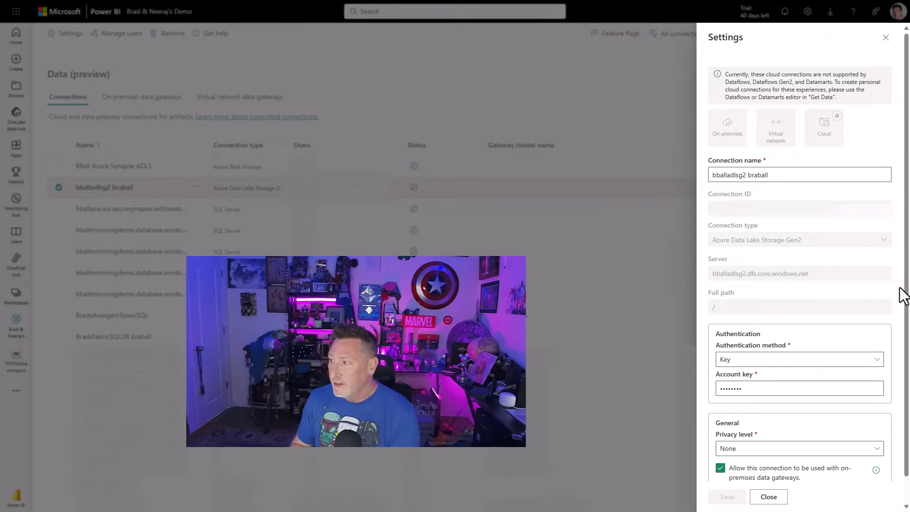
pyautogui.scroll(-1, 896, 298)
pyautogui.scroll(1, 897, 306)
pyautogui.scroll(-1, 898, 327)
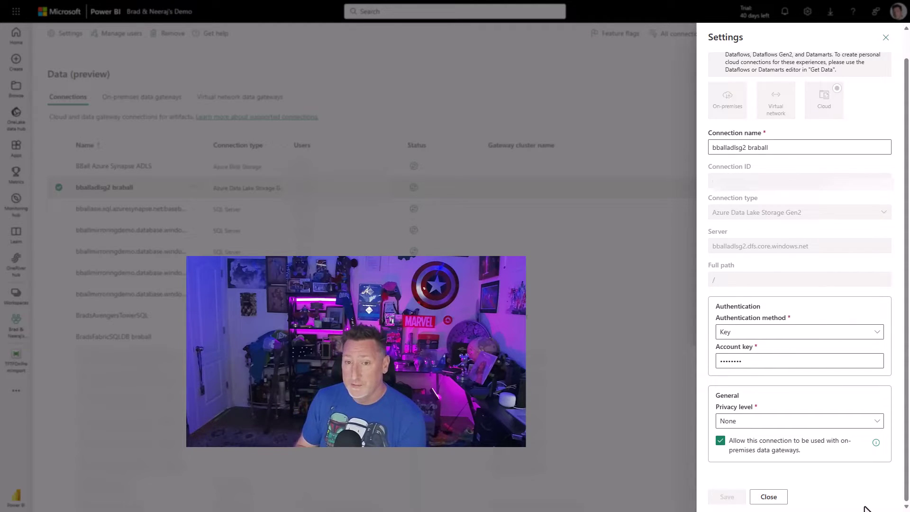
pyautogui.click(878, 336)
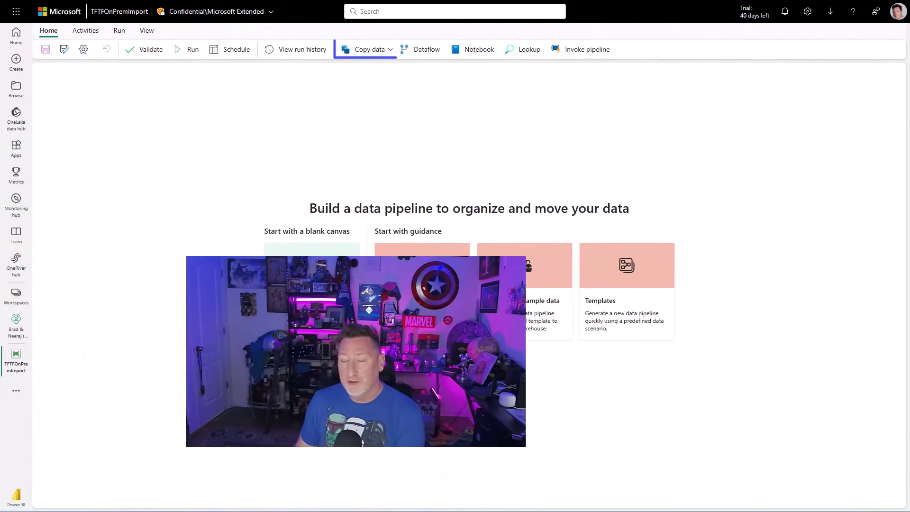
pyautogui.click(390, 50)
pyautogui.click(376, 71)
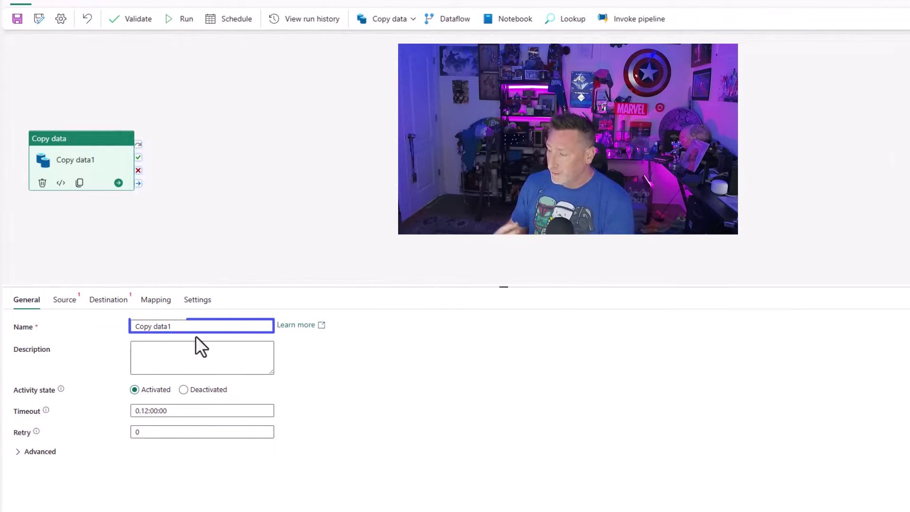
# Rename the copy activity to 'Import On prem Data'
pyautogui.click(169, 327)
pyautogui.press('BackSpace')
pyautogui.hotkey('ctrl', 'z')
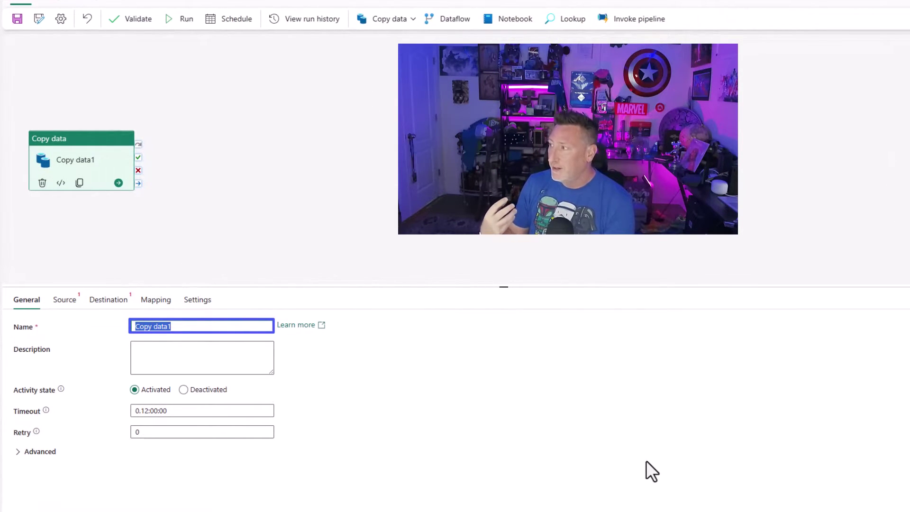
pyautogui.write('Import On prem Data')
pyautogui.hotkey('shift', 'Tab')
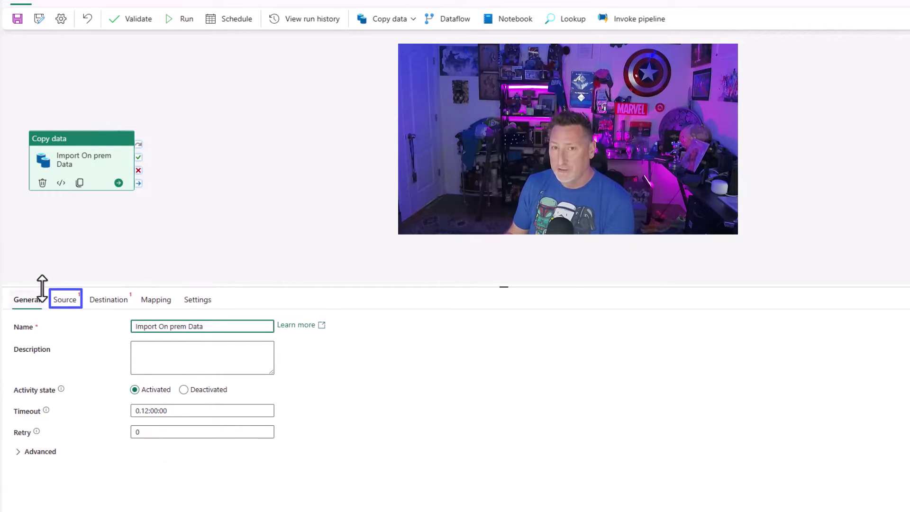
# Connect the source to SQL Server database on AvengersTower, database WideWorldImportersDW
pyautogui.click(67, 299)
pyautogui.press('Tab')
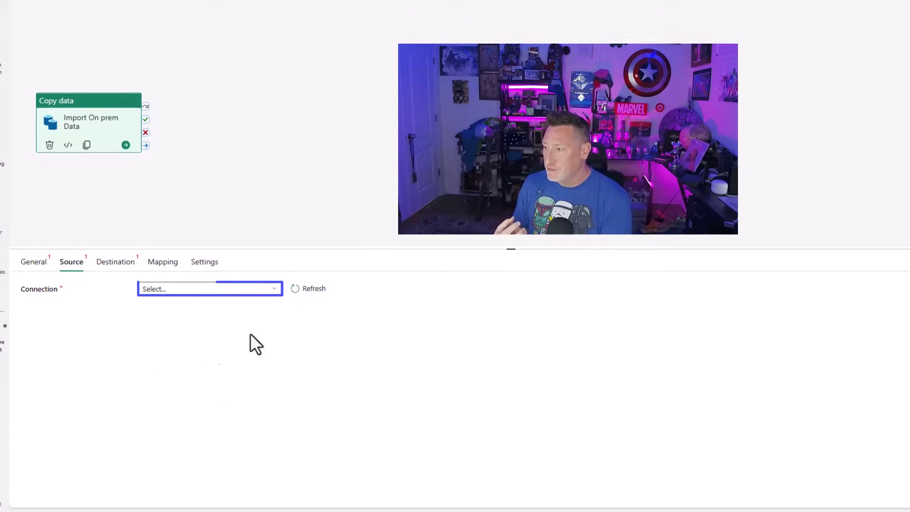
pyautogui.click(277, 295)
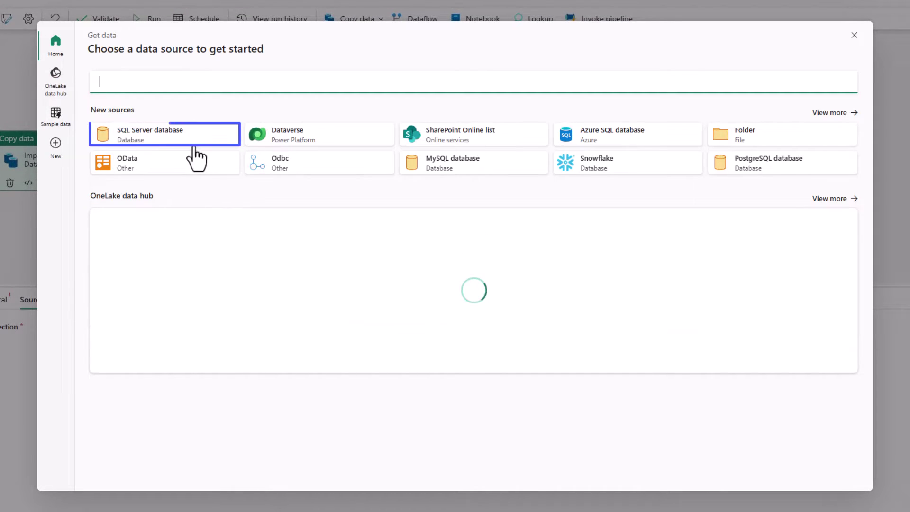
pyautogui.click(186, 140)
pyautogui.write('Av')
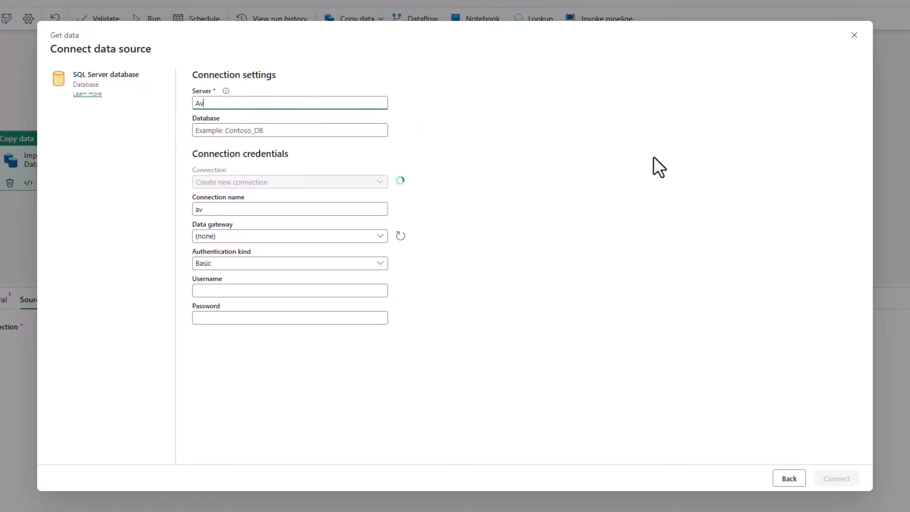
pyautogui.write('engersTower')
pyautogui.press('Tab')
pyautogui.write('WideWo')
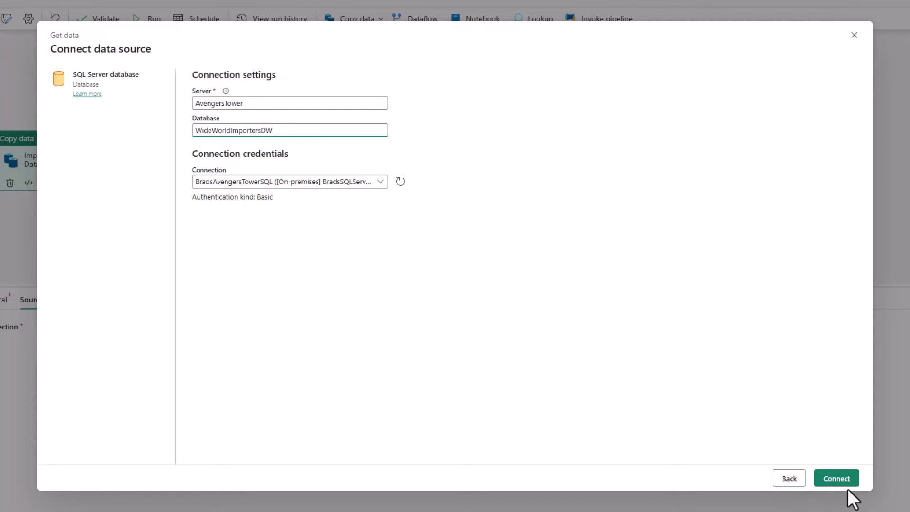
pyautogui.click(848, 485)
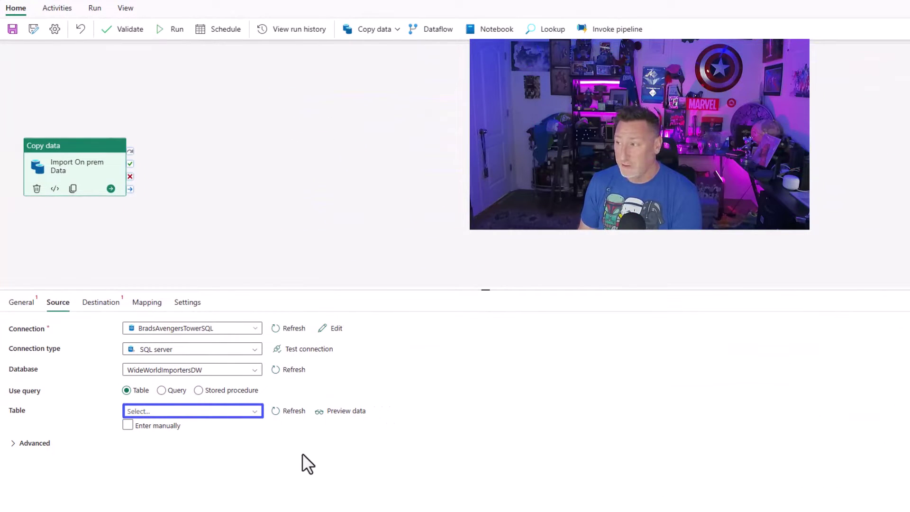
# Select Fact.Sale as the source table and close the data preview
pyautogui.click(257, 414)
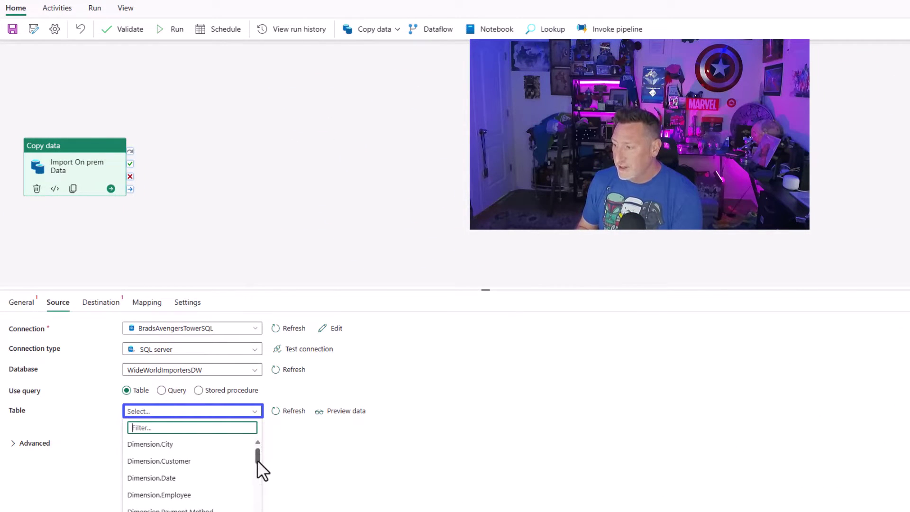
pyautogui.moveTo(257, 460); pyautogui.dragTo(262, 482)
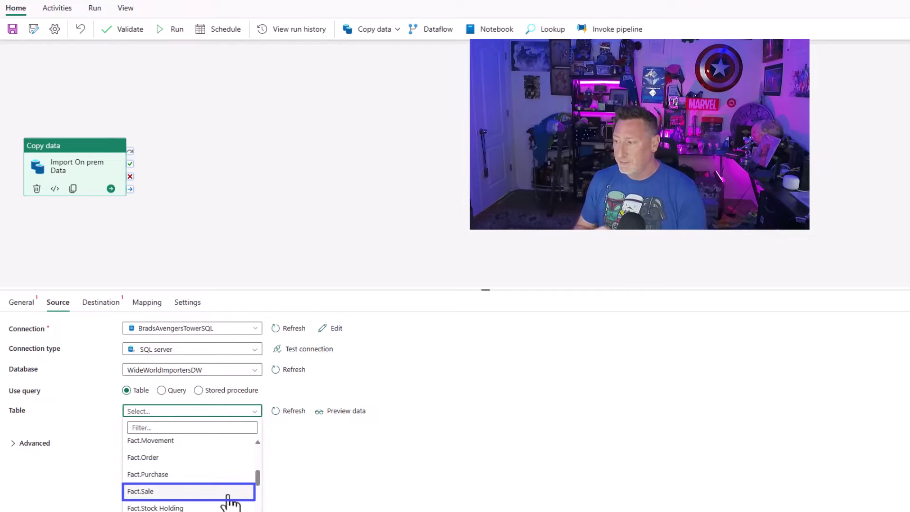
pyautogui.click(203, 494)
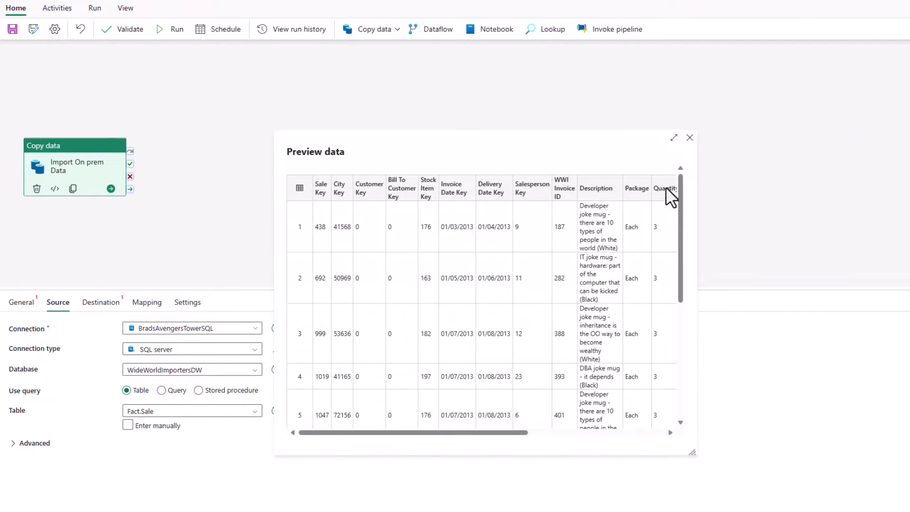
pyautogui.click(689, 138)
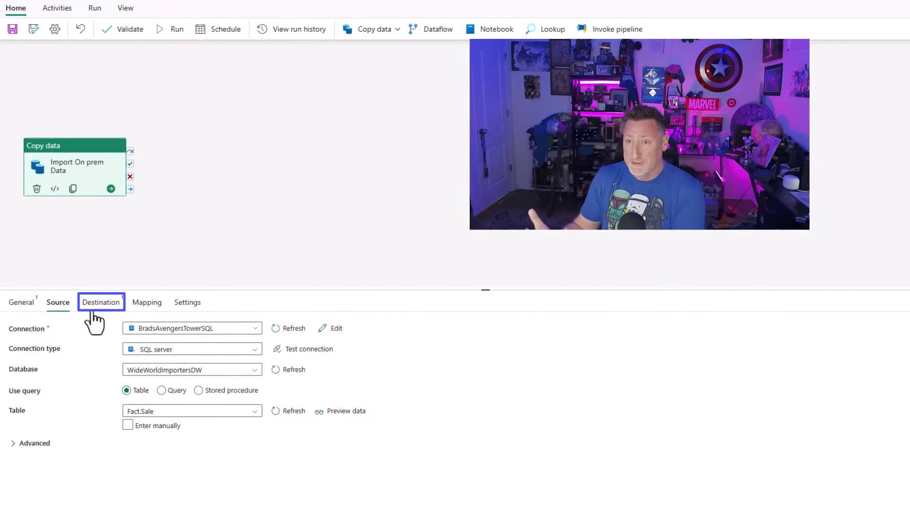
# Set the destination connection to the WorldWideImportersDW warehouse
pyautogui.click(94, 319)
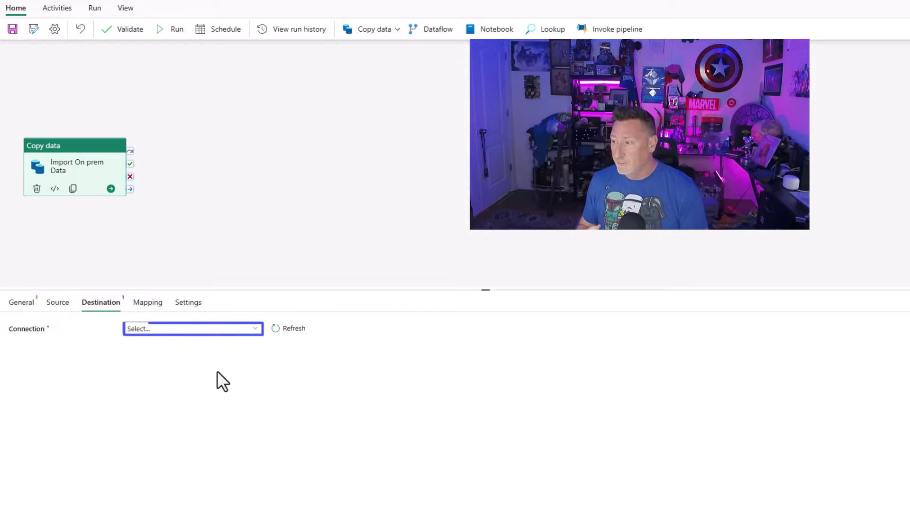
pyautogui.click(259, 335)
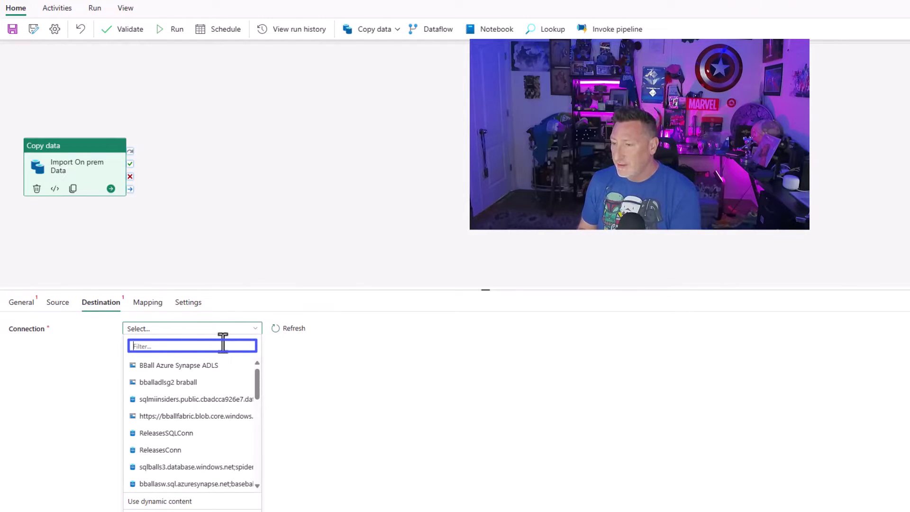
pyautogui.write('Wor')
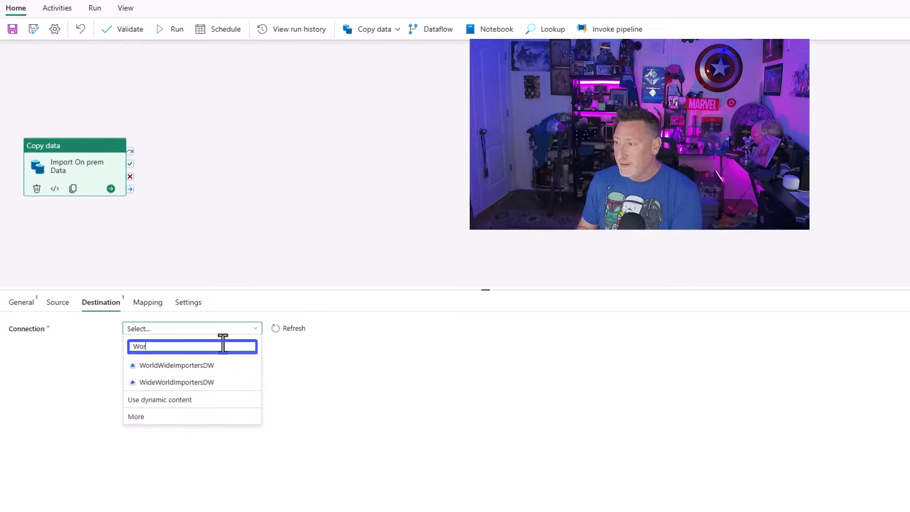
pyautogui.click(200, 366)
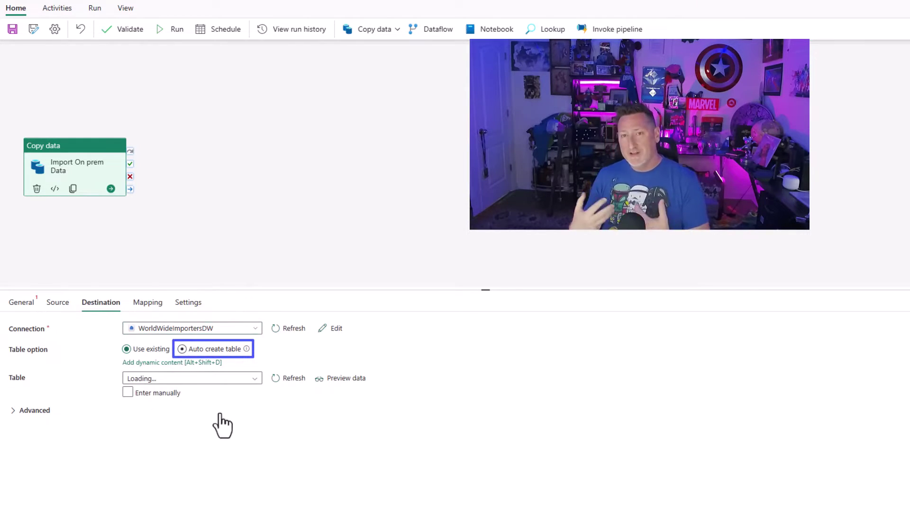
# Auto-create the destination table with schema dbo and table name FactSales
pyautogui.click(189, 351)
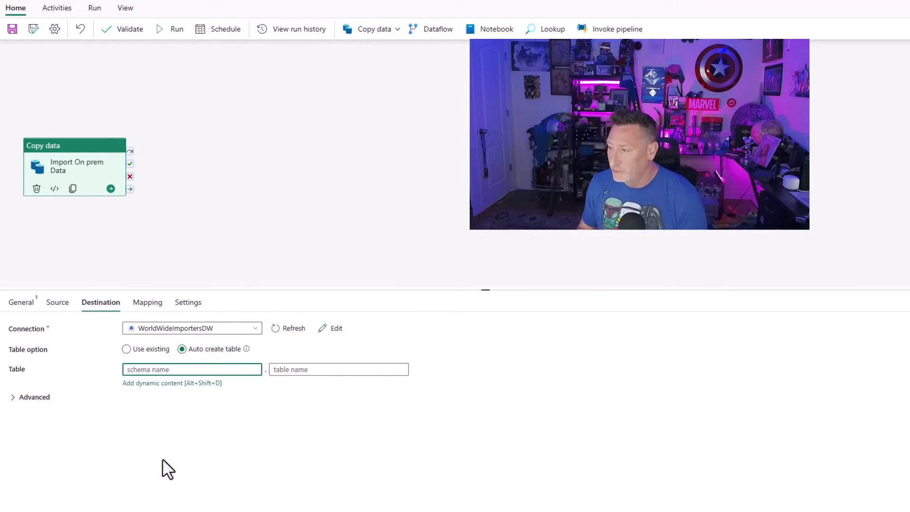
pyautogui.write('dbo')
pyautogui.press('Tab')
pyautogui.write('Fact')
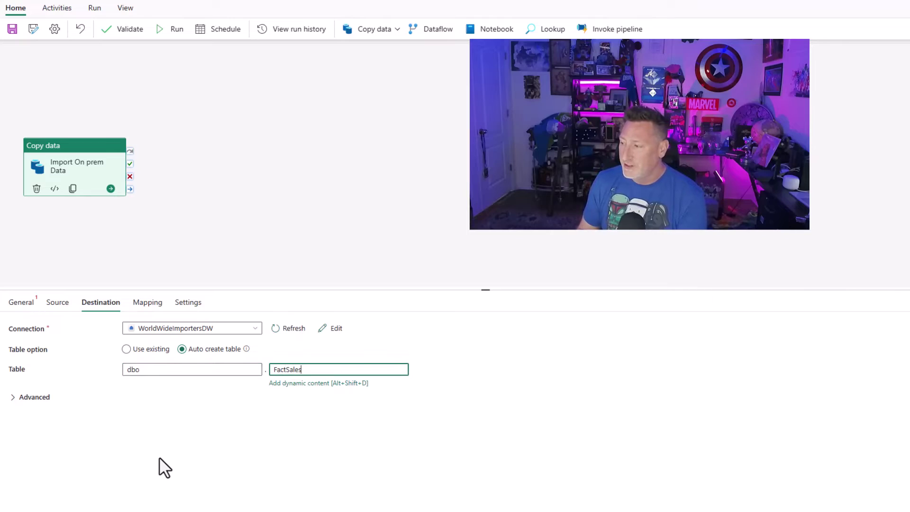
pyautogui.write('Sales')
pyautogui.click(427, 319)
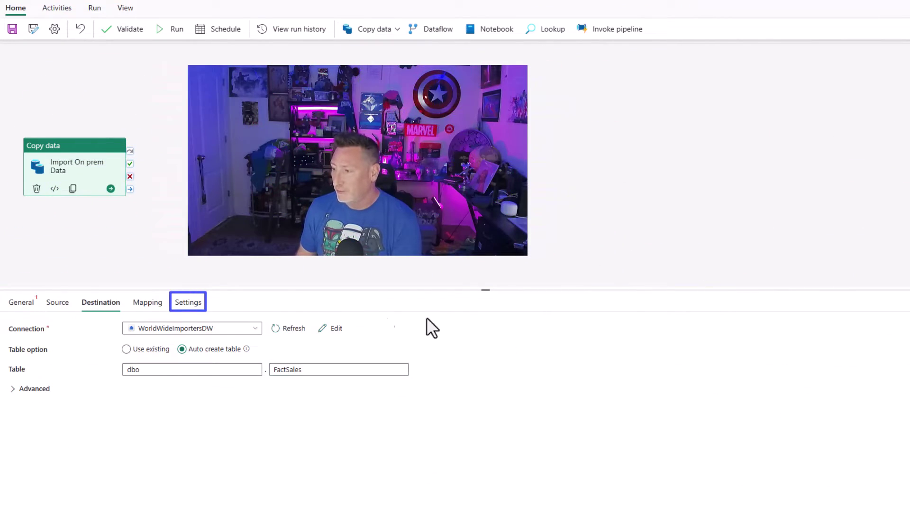
# Validate the pipeline and switch the copy activity's staging data store to External
pyautogui.click(197, 303)
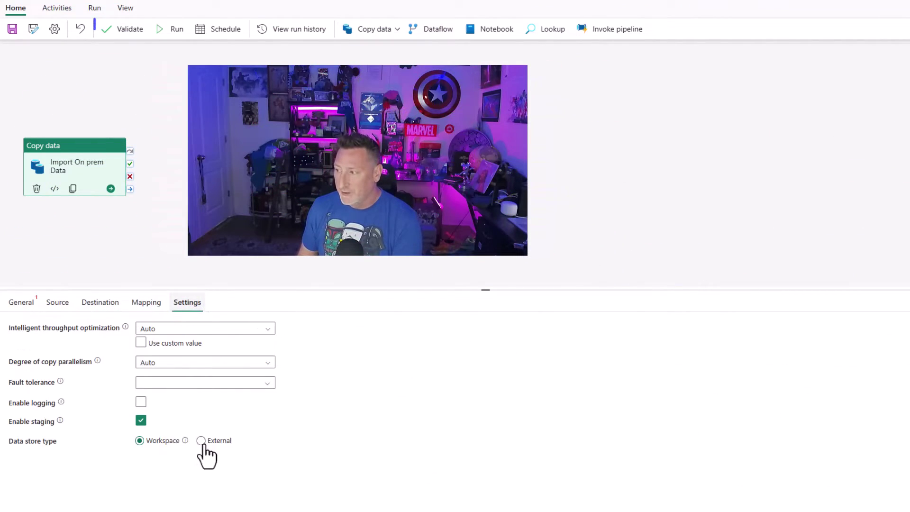
pyautogui.click(129, 33)
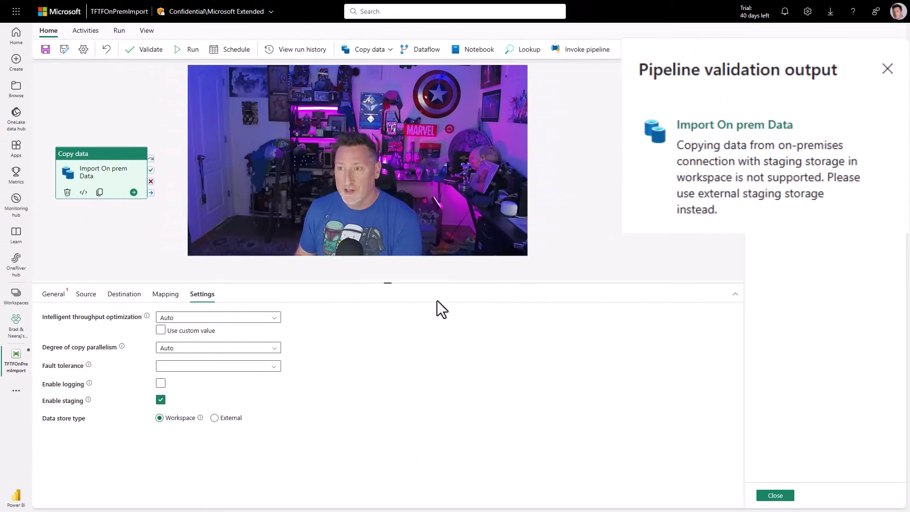
pyautogui.click(223, 418)
# Stage through the bballadlsg2 connection at storage path bballadlsg2/FabricStaging
pyautogui.click(223, 453)
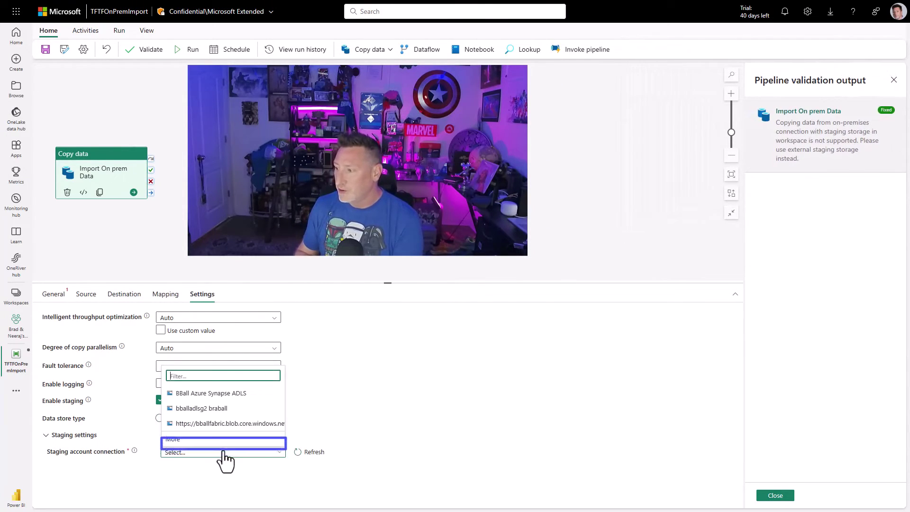
pyautogui.click(224, 409)
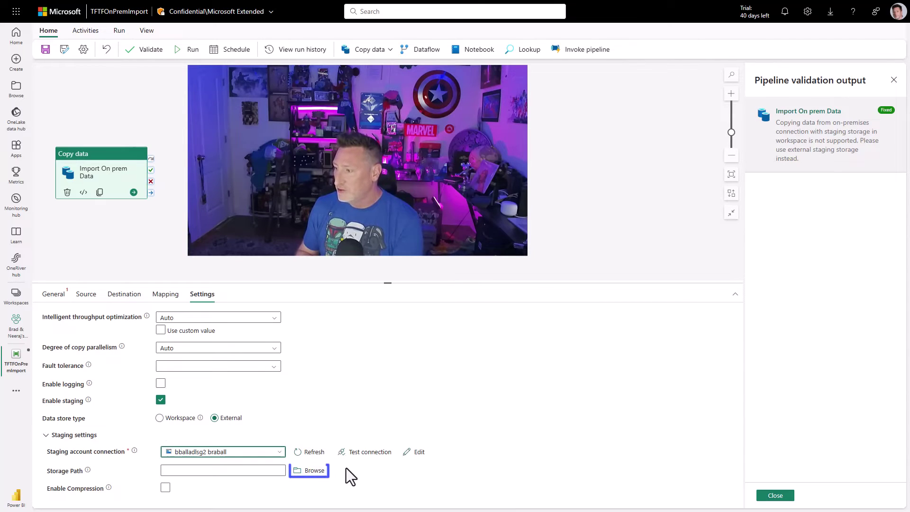
pyautogui.click(313, 470)
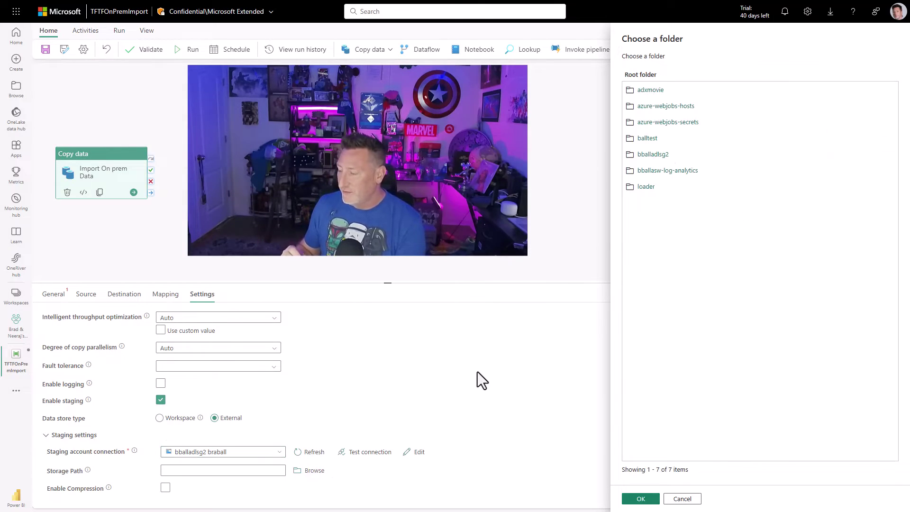
pyautogui.click(661, 155)
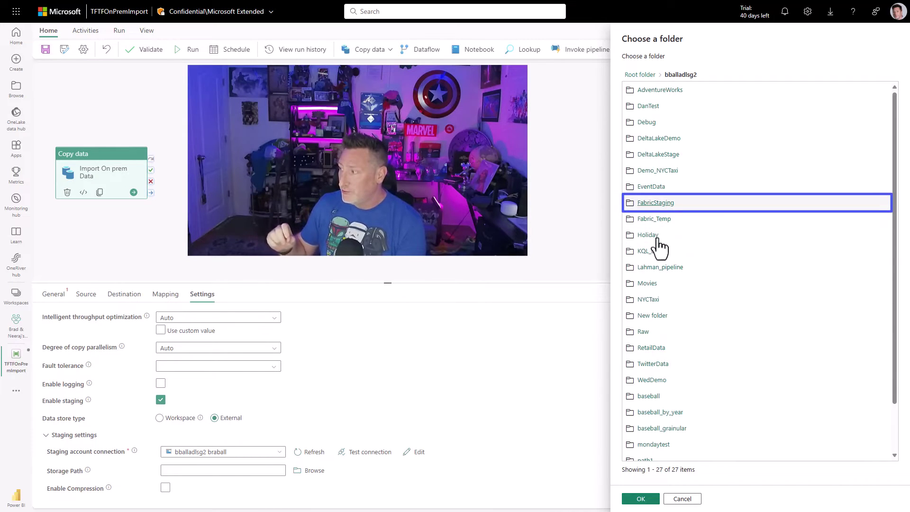
pyautogui.click(669, 201)
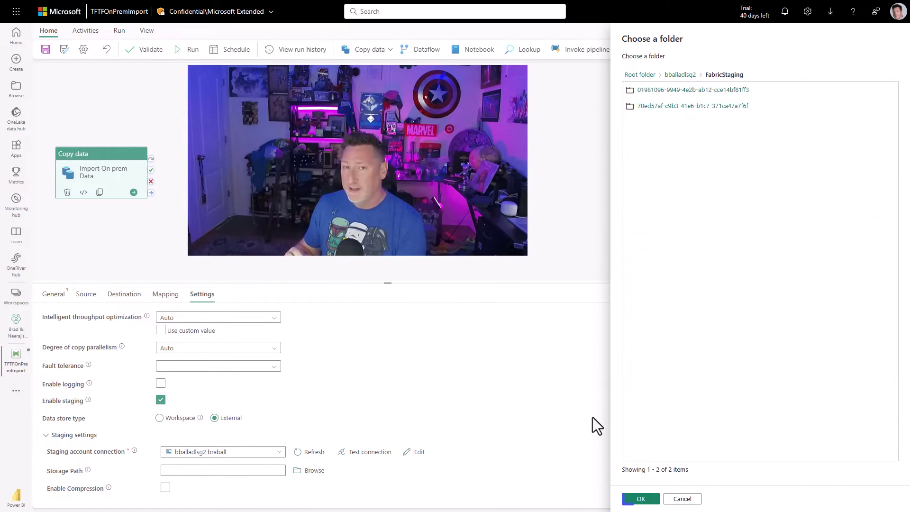
pyautogui.click(647, 499)
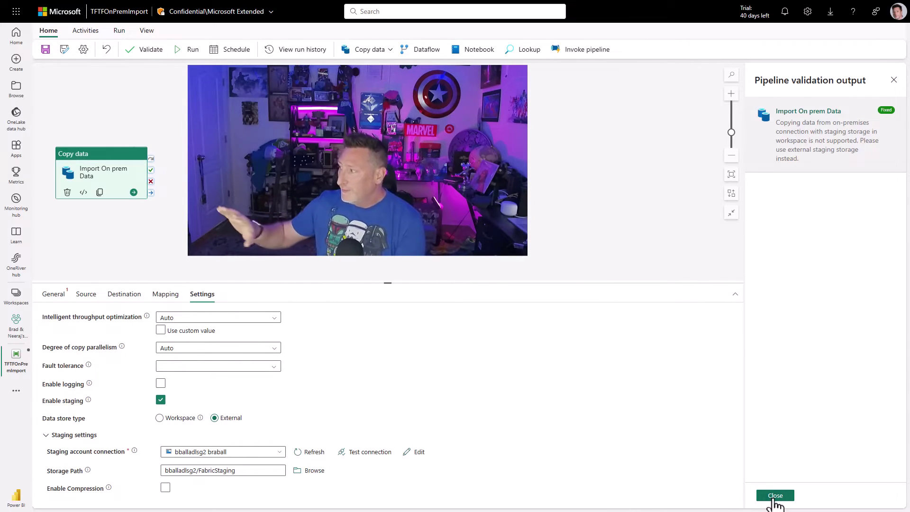
# Test the staging connection, revalidate, then save and run the pipeline
pyautogui.click(776, 497)
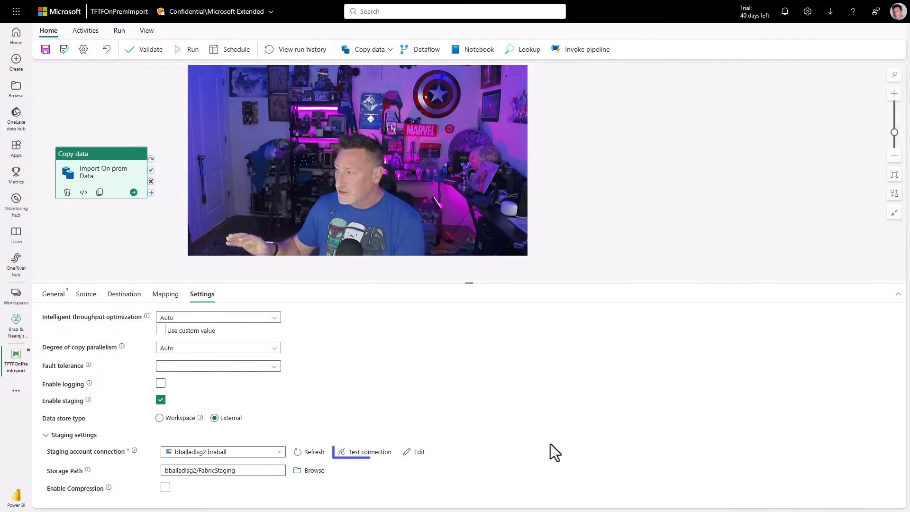
pyautogui.click(377, 456)
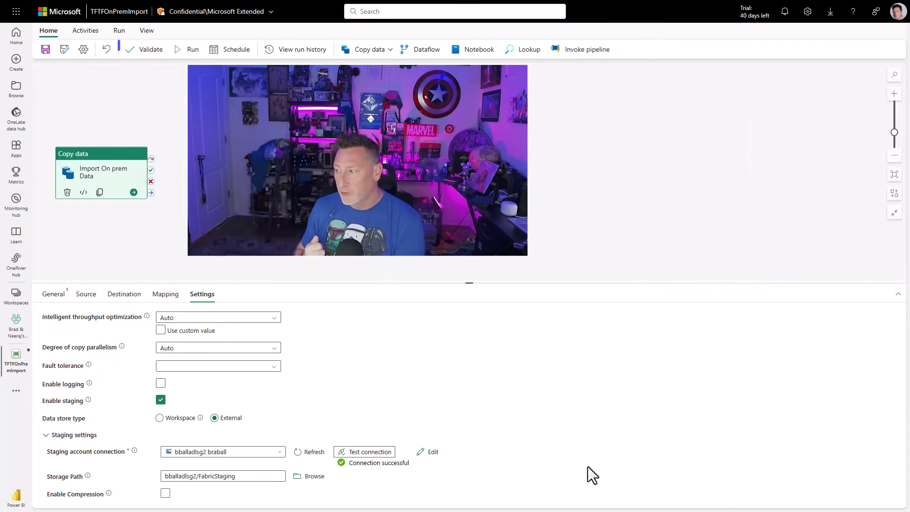
pyautogui.click(142, 53)
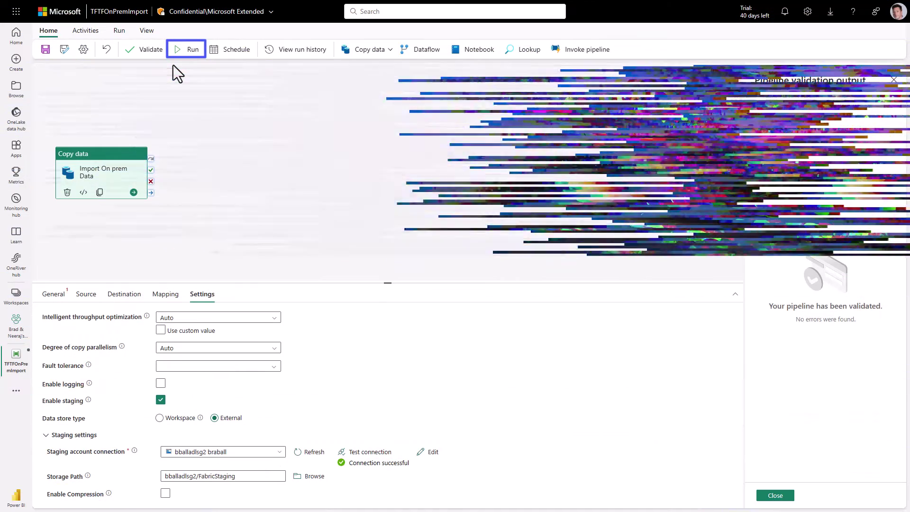
pyautogui.click(185, 50)
pyautogui.click(451, 290)
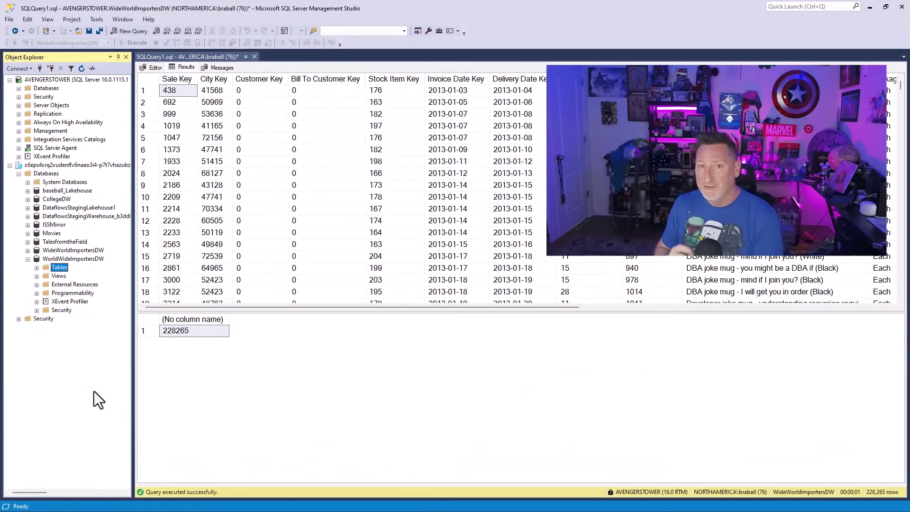
# Find dbo.FactSales in the warehouse tables and paste the SELECT queries into a new query window
pyautogui.click(38, 269)
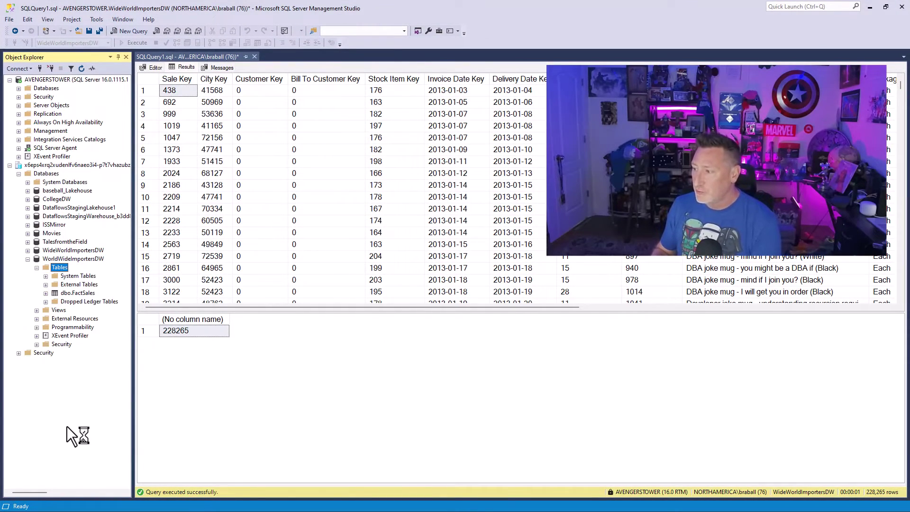
pyautogui.click(116, 31)
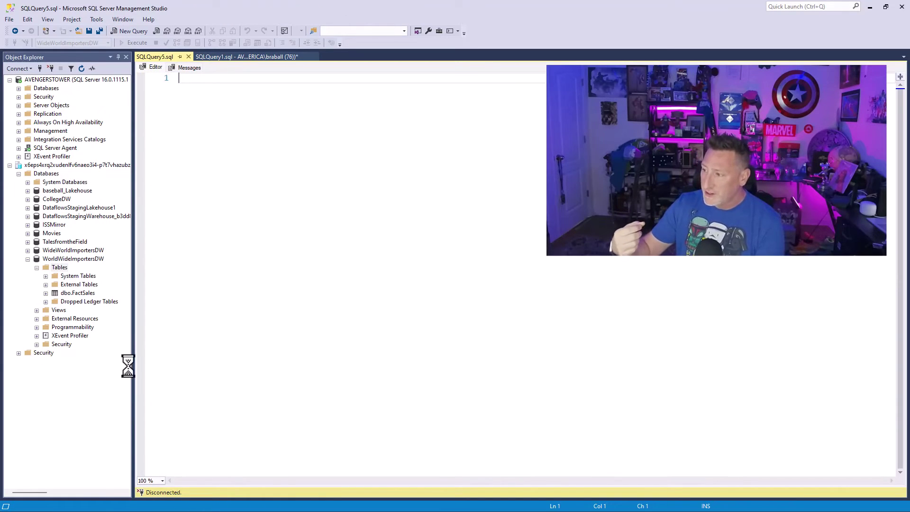
pyautogui.write('SELECT \t* FROM \tdbo.FactSales   SELECT \tcount(*) FROM \tdbo.FactSales')
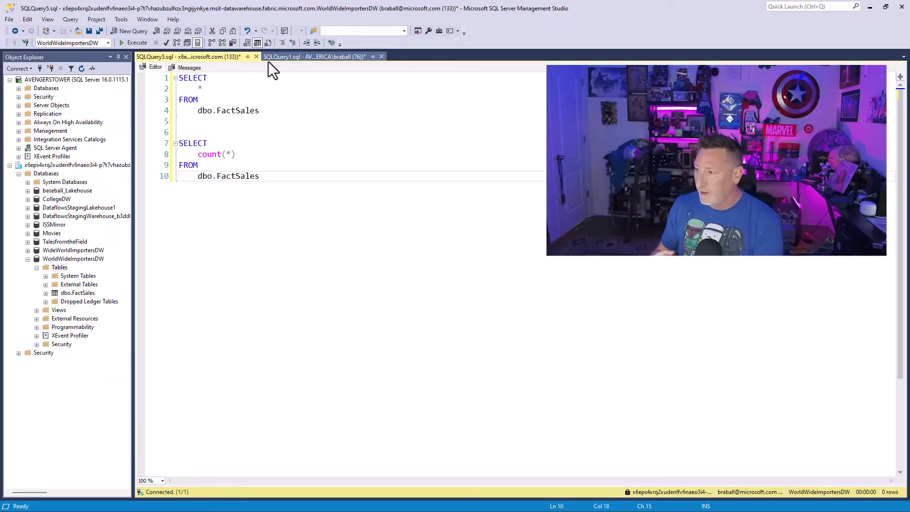
# Place the source and warehouse queries in side-by-side vertical tab groups and execute both
pyautogui.click(290, 59)
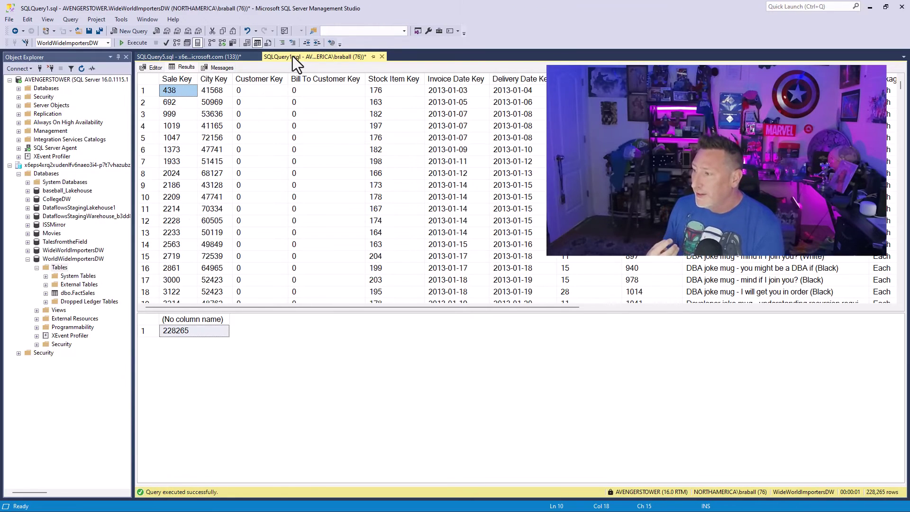
pyautogui.rightClick(292, 56)
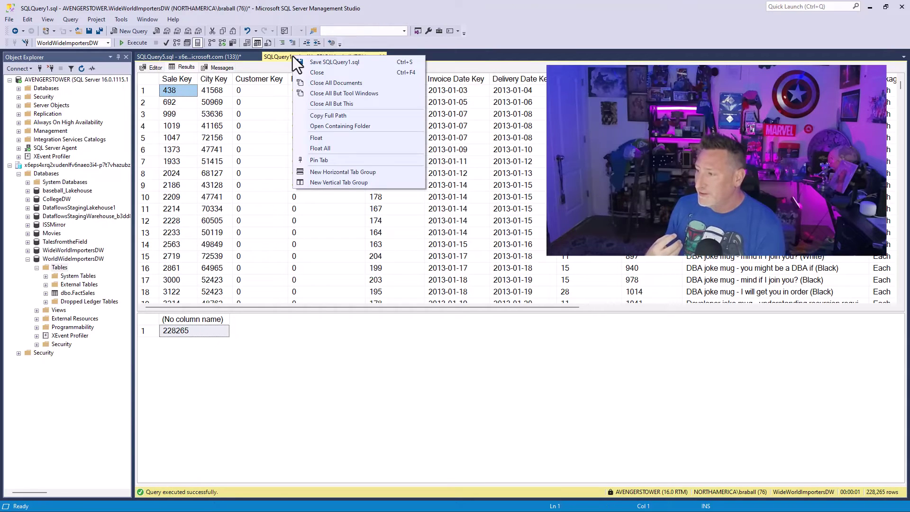
pyautogui.click(320, 183)
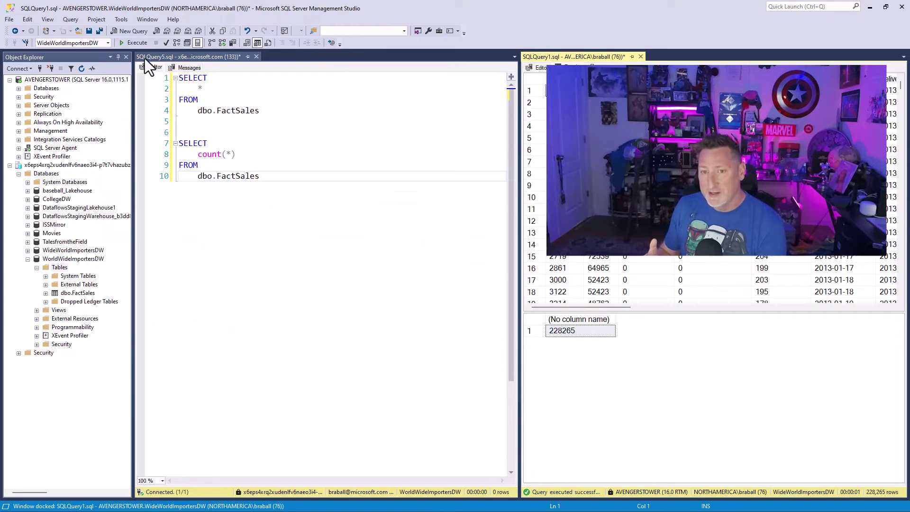
pyautogui.click(126, 44)
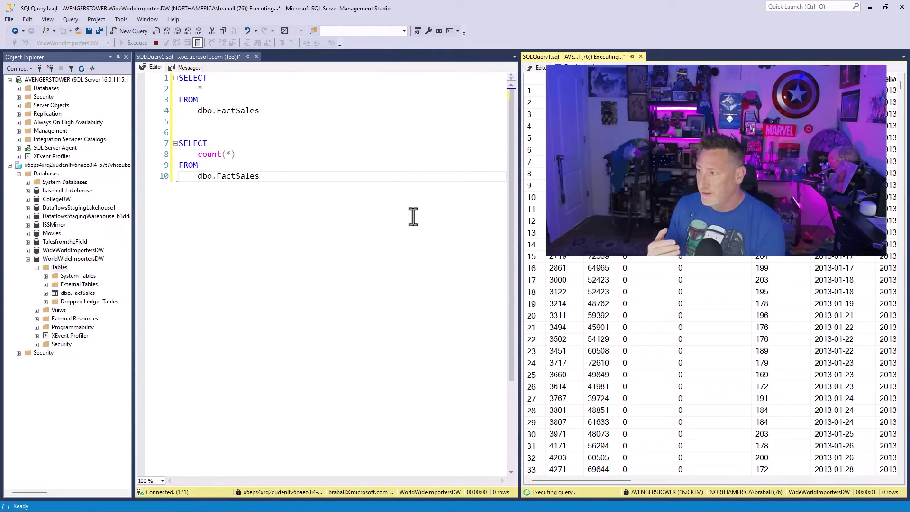
pyautogui.click(402, 144)
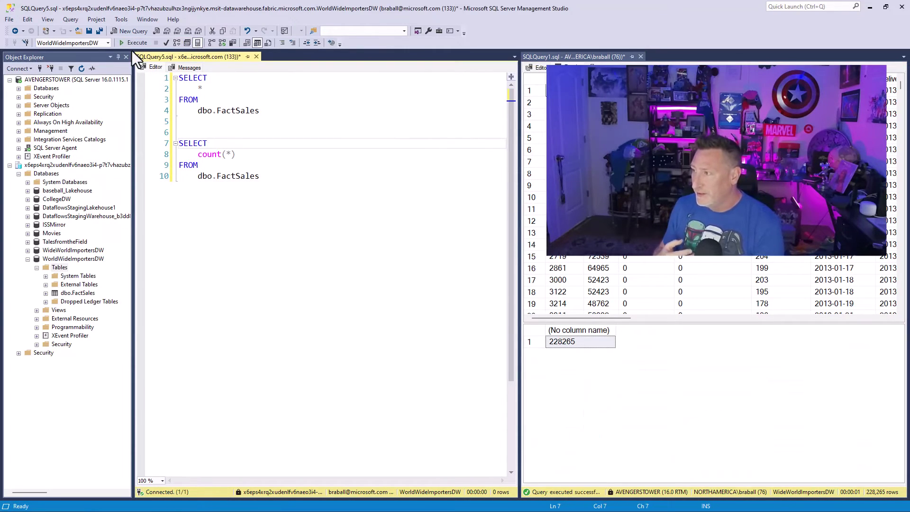
pyautogui.click(130, 43)
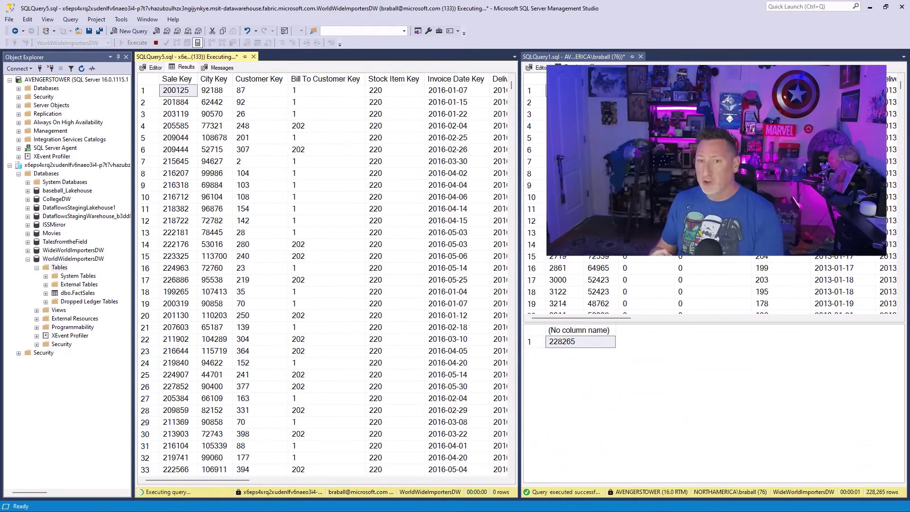